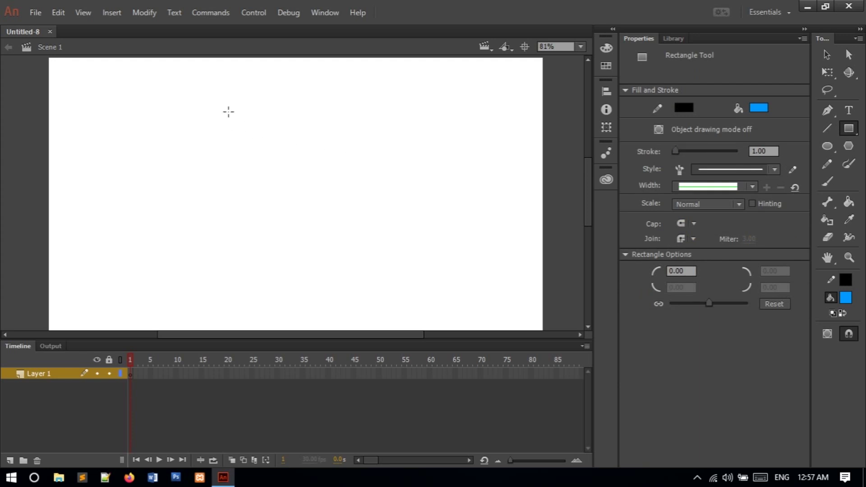
- Draw a blue rectangle about 297 px wide with a black outline and add two corner points along both its upper and lower edges
{"action": "mouse_move", "coordinate": [221, 107]}
{"action": "left_mouse_down"}
{"action": "mouse_move", "coordinate": [311, 157]}
{"action": "mouse_move", "coordinate": [374, 207]}
{"action": "left_mouse_up"}
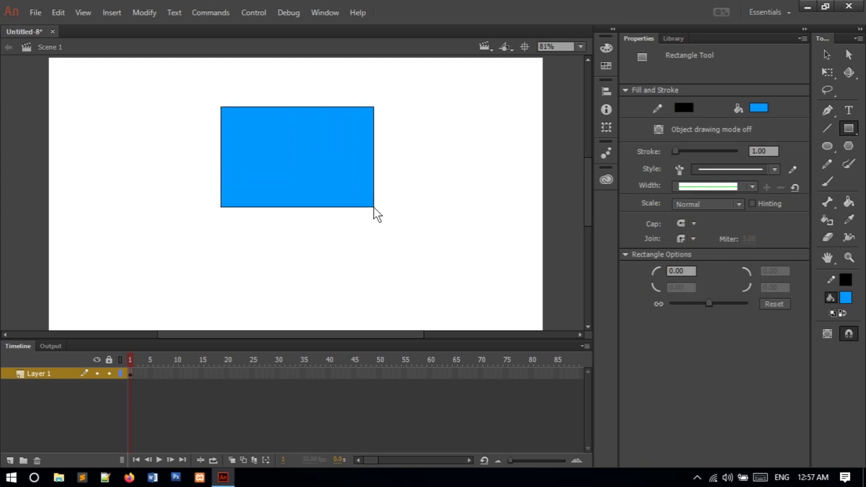
{"action": "key", "text": "v"}
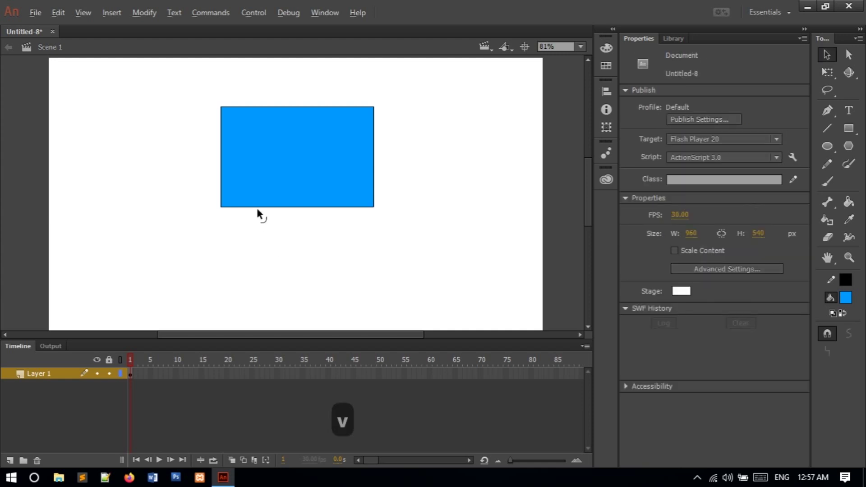
{"action": "left_click_drag", "start_coordinate": [256, 208], "coordinate": [259, 199]}
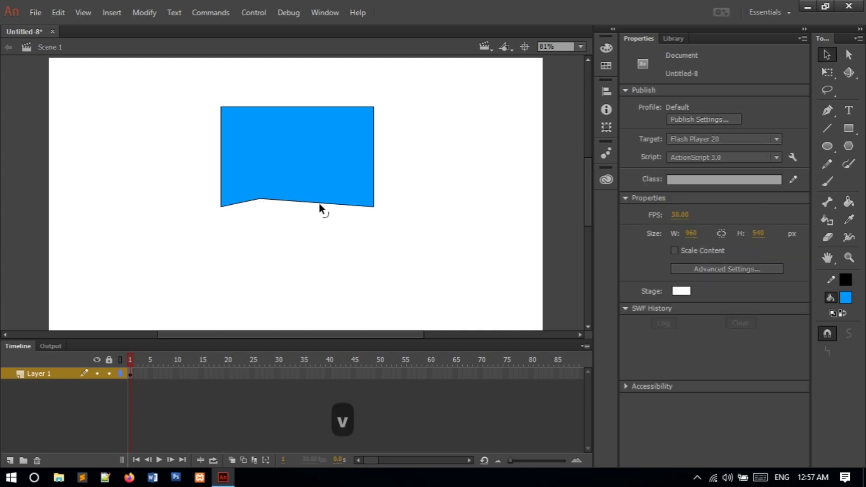
{"action": "left_click_drag", "start_coordinate": [318, 202], "coordinate": [323, 207]}
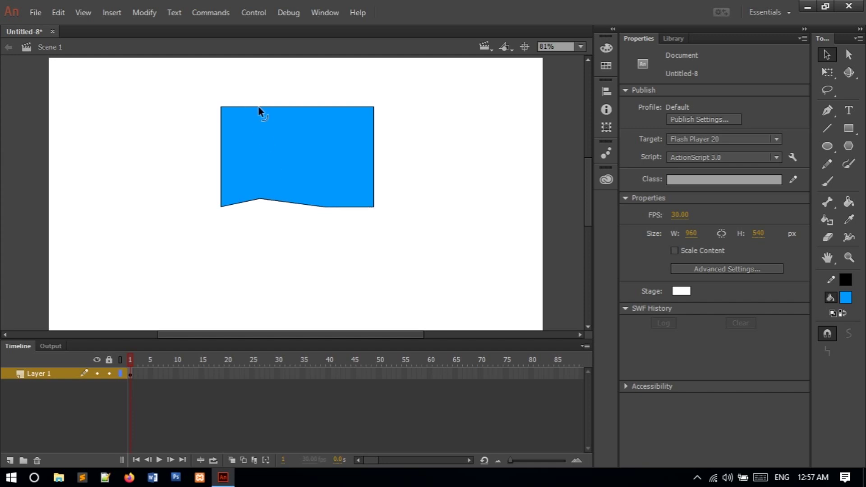
{"action": "left_click_drag", "start_coordinate": [259, 110], "coordinate": [259, 95]}
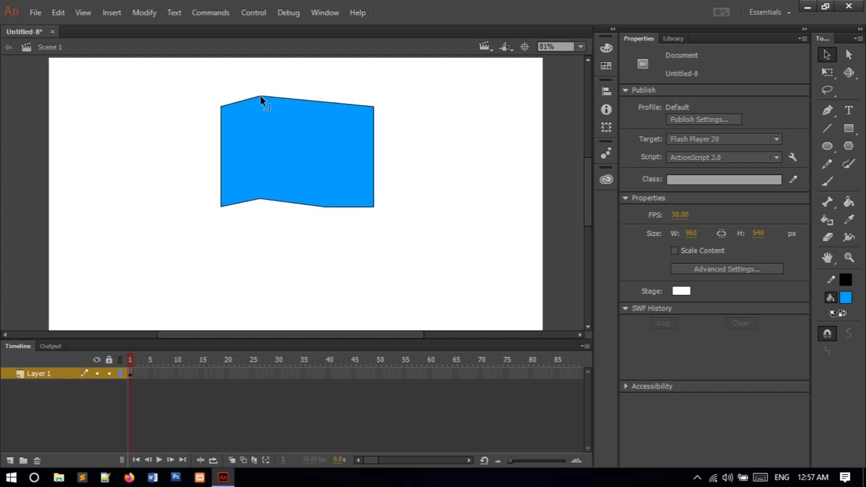
{"action": "left_click_drag", "start_coordinate": [334, 104], "coordinate": [331, 114]}
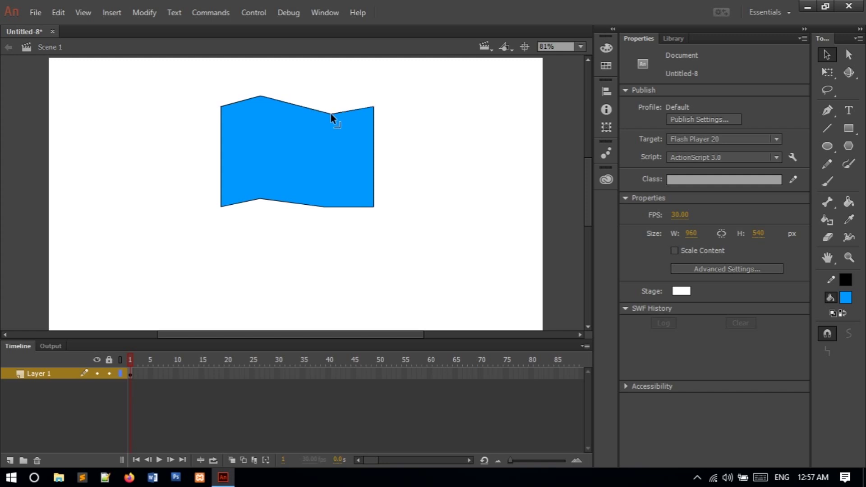
- Bend the straight segments of the rectangle's upper and lower edges into curves to form a wavy flag
{"action": "left_click_drag", "start_coordinate": [239, 106], "coordinate": [282, 115]}
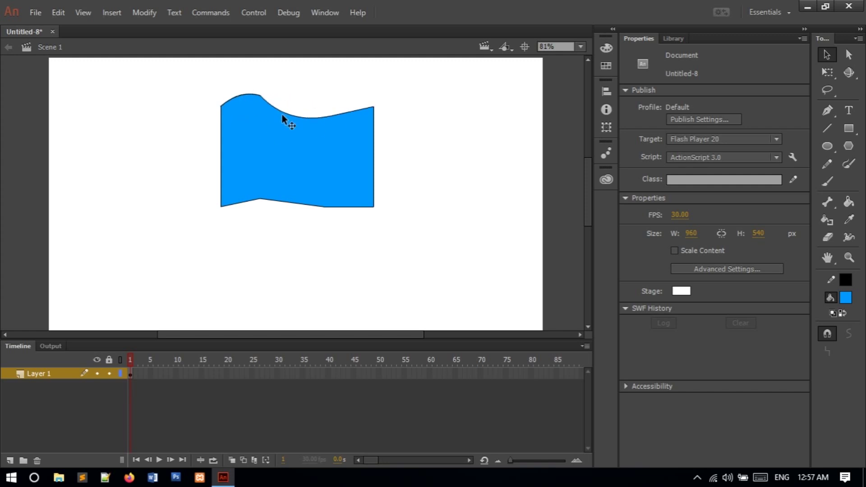
{"action": "left_click_drag", "start_coordinate": [358, 109], "coordinate": [357, 96]}
{"action": "left_click_drag", "start_coordinate": [249, 204], "coordinate": [280, 213]}
{"action": "left_click_drag", "start_coordinate": [339, 208], "coordinate": [352, 195]}
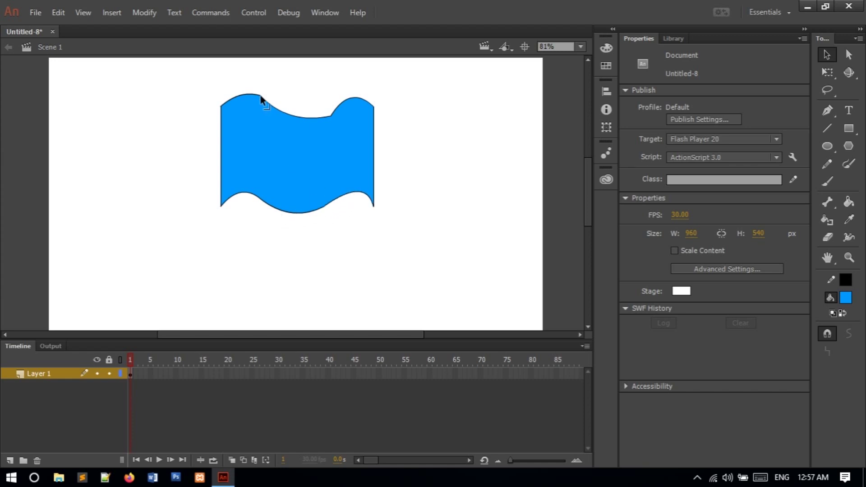
- Even out the waves so the flag's upper and lower edges follow matching smooth curves, and delete its black outline
{"action": "left_click_drag", "start_coordinate": [261, 96], "coordinate": [270, 112]}
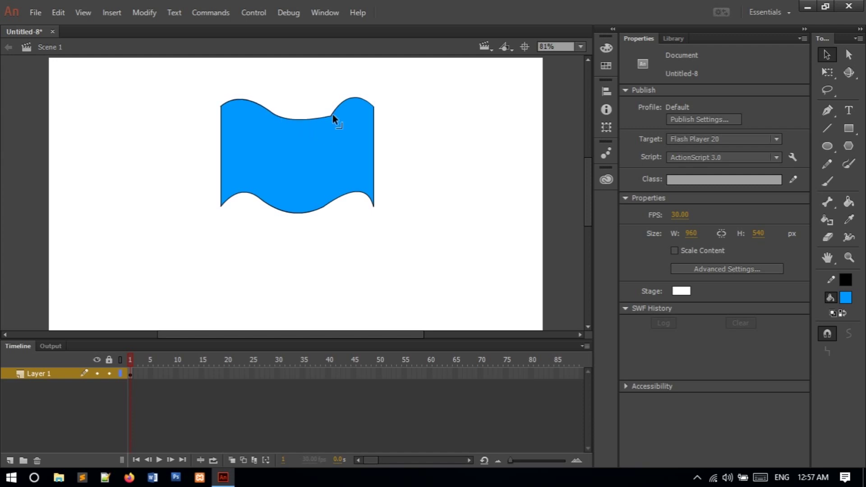
{"action": "left_click_drag", "start_coordinate": [332, 114], "coordinate": [321, 106]}
{"action": "left_click", "coordinate": [826, 334]}
{"action": "left_click_drag", "start_coordinate": [334, 203], "coordinate": [335, 198]}
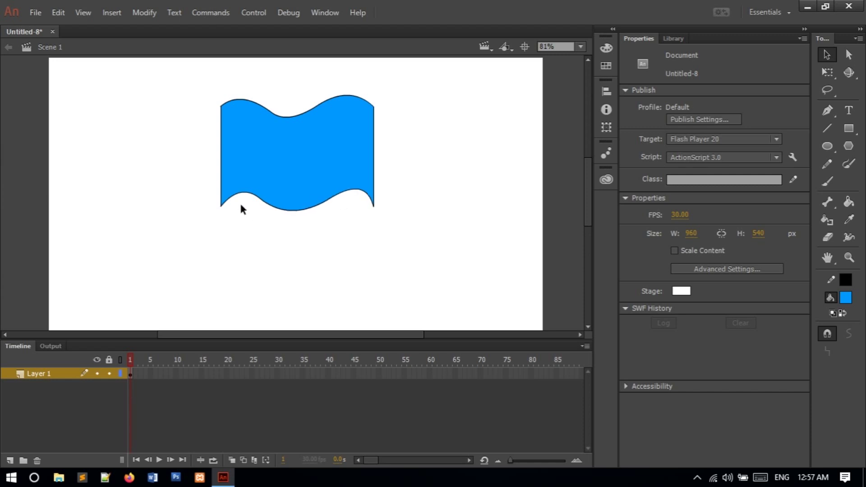
{"action": "left_click_drag", "start_coordinate": [256, 196], "coordinate": [264, 201]}
{"action": "left_click_drag", "start_coordinate": [298, 119], "coordinate": [305, 118]}
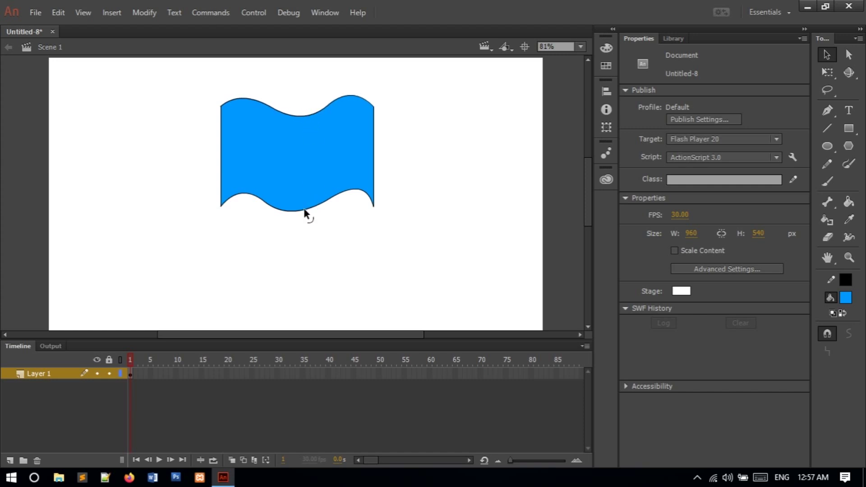
{"action": "left_click_drag", "start_coordinate": [304, 210], "coordinate": [316, 210]}
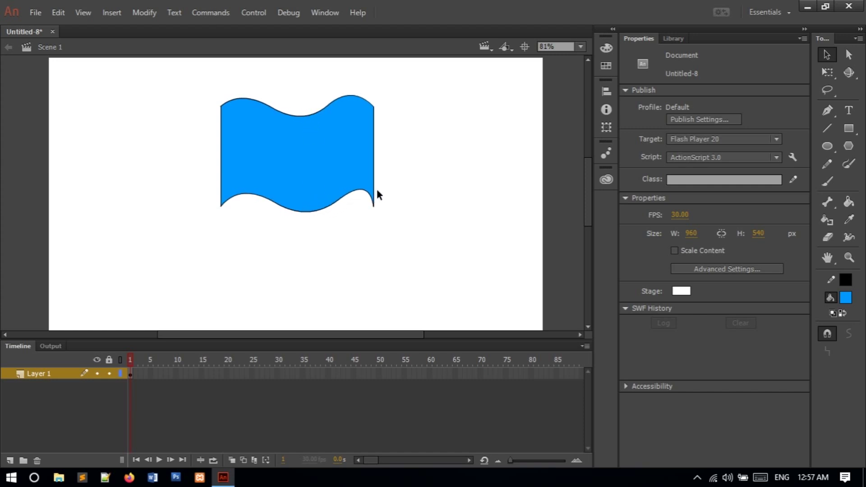
{"action": "mouse_move", "coordinate": [361, 194]}
{"action": "left_mouse_down"}
{"action": "mouse_move", "coordinate": [344, 195]}
{"action": "mouse_move", "coordinate": [350, 198]}
{"action": "left_mouse_up"}
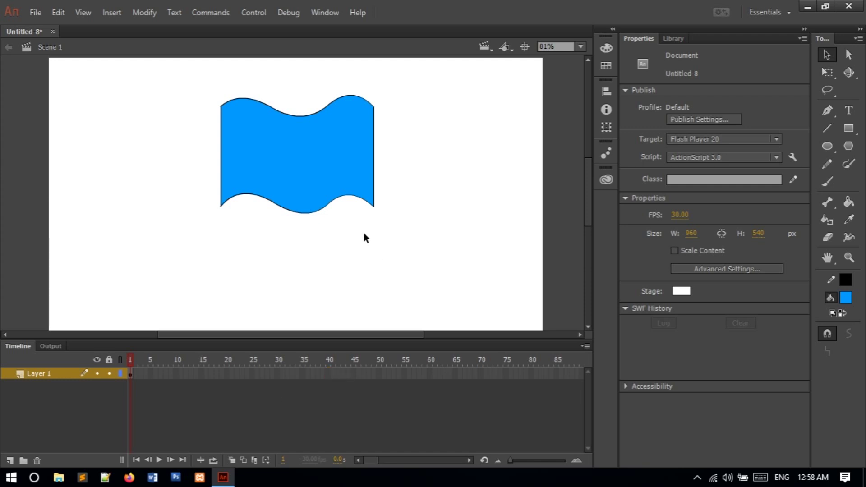
{"action": "double_click", "coordinate": [359, 199]}
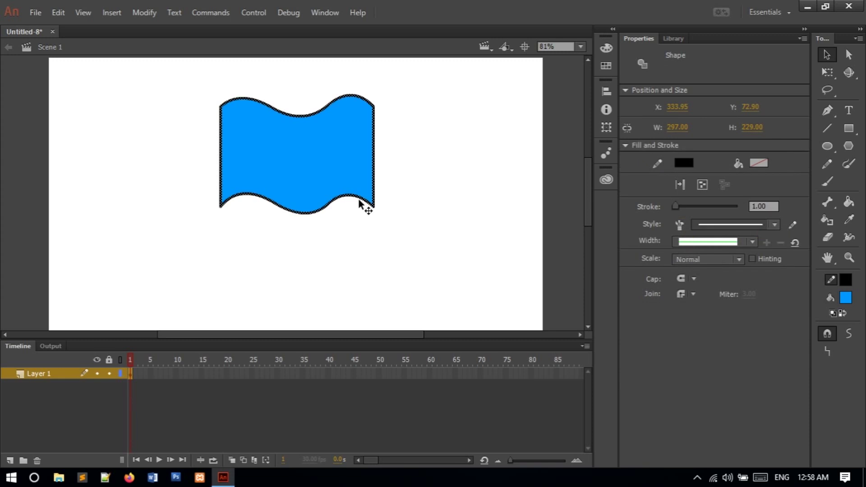
{"action": "key", "text": "Delete"}
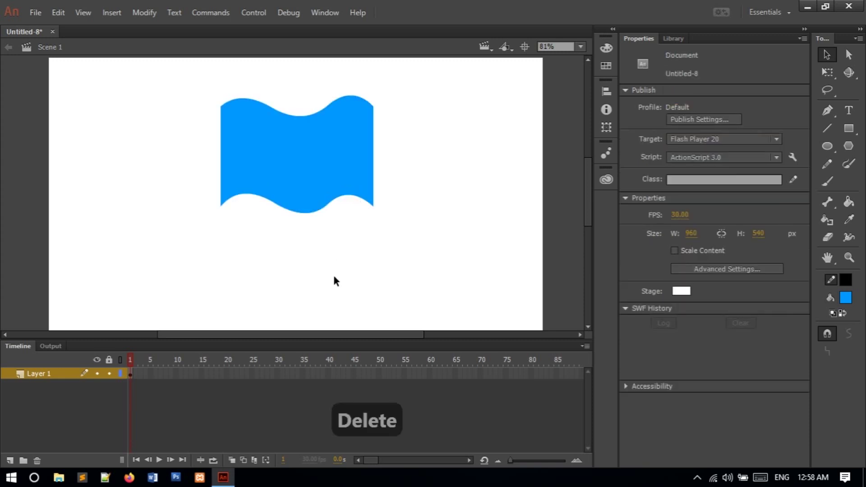
- Insert a keyframe at frame 40 of Layer 1 and create a shape tween between frames 1 and 40
{"action": "right_click", "coordinate": [328, 375]}
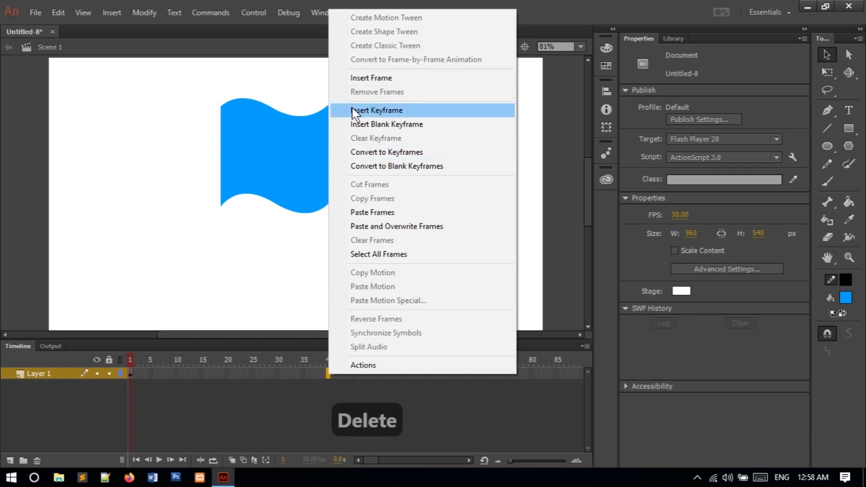
{"action": "left_click", "coordinate": [356, 111]}
{"action": "right_click", "coordinate": [225, 371]}
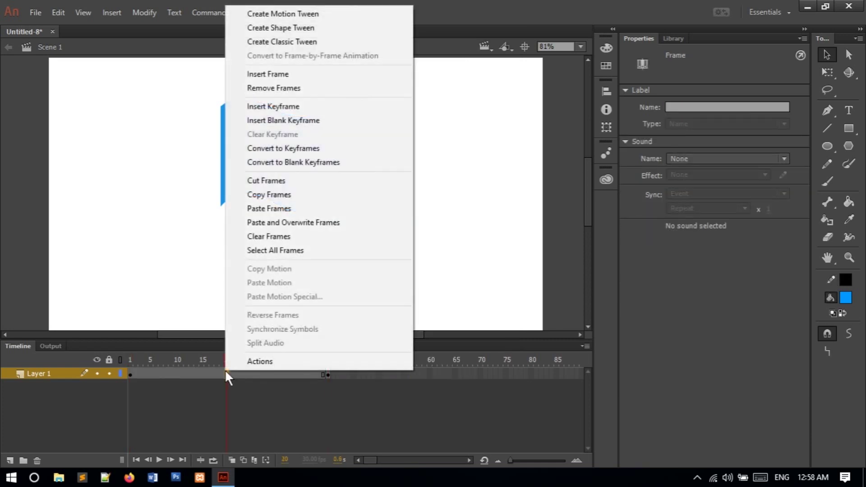
{"action": "left_click", "coordinate": [282, 28]}
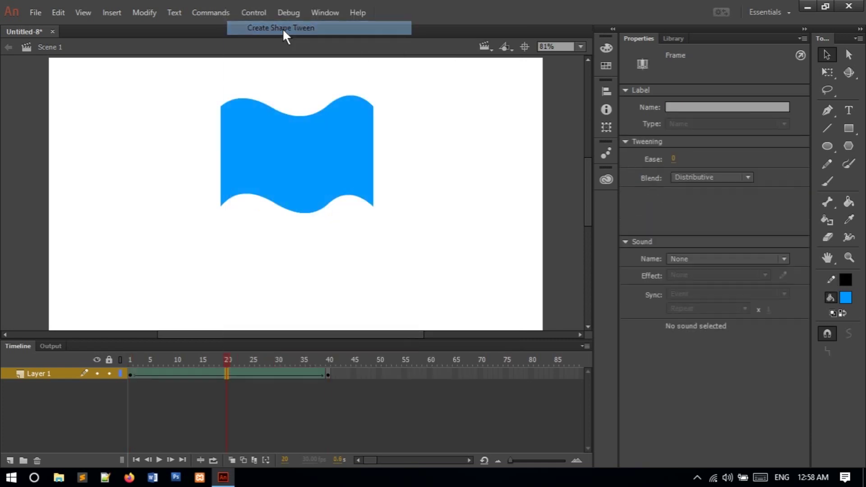
- On frame 1, add two shape hints and place them on the flag's lower-left and lower-right corners
{"action": "left_click", "coordinate": [129, 376]}
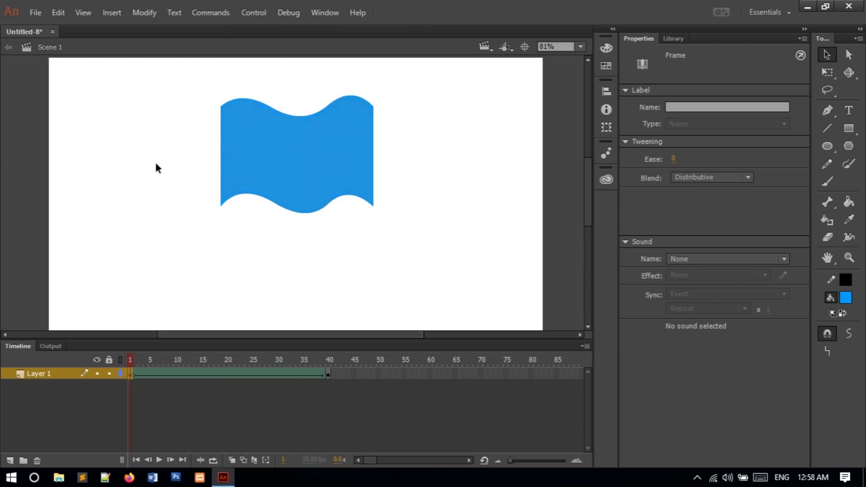
{"action": "key", "text": "ctrl+shift+h"}
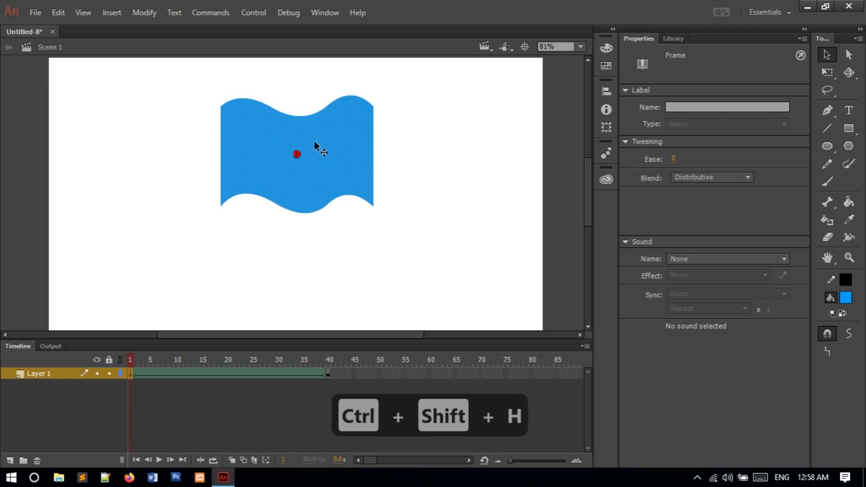
{"action": "left_click_drag", "start_coordinate": [296, 154], "coordinate": [220, 206]}
{"action": "left_click", "coordinate": [150, 15]}
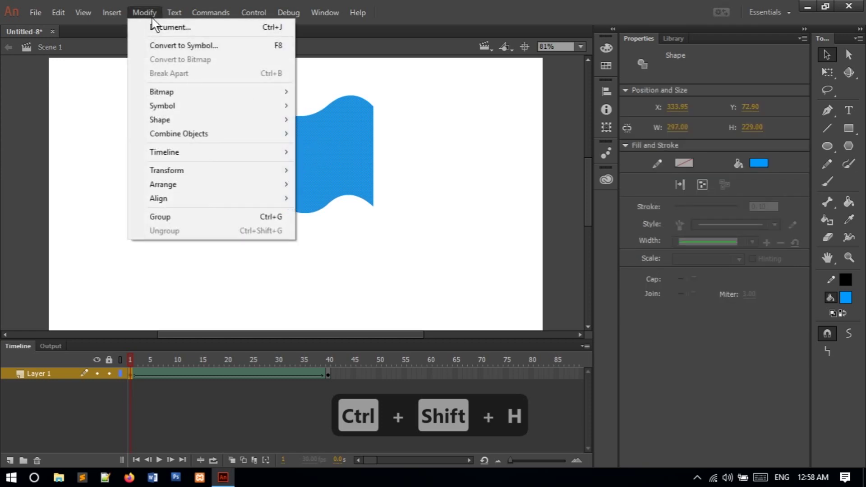
{"action": "mouse_move", "coordinate": [228, 164]}
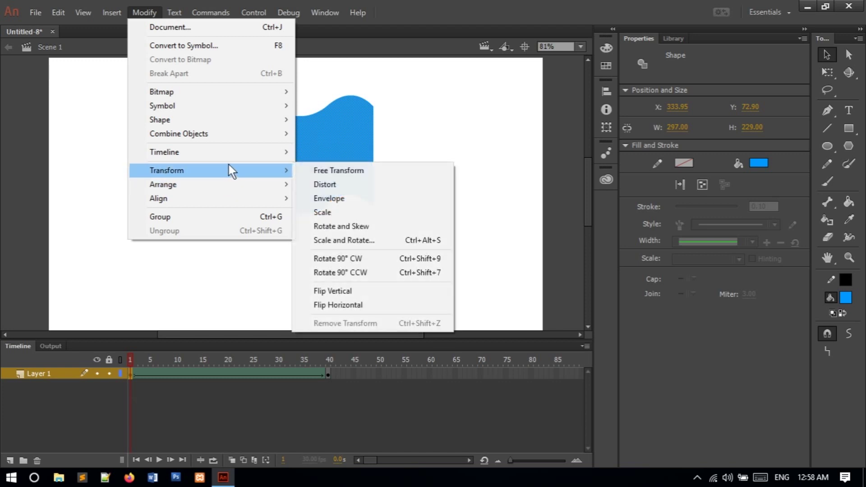
{"action": "mouse_move", "coordinate": [249, 119]}
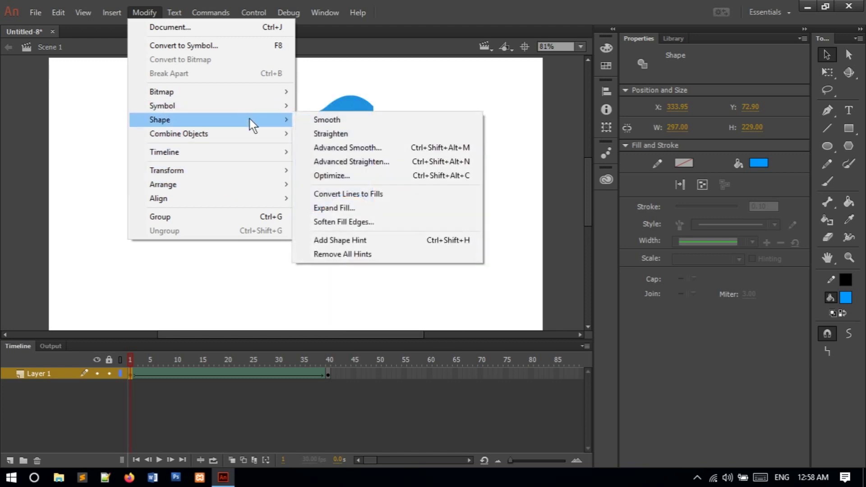
{"action": "left_click", "coordinate": [356, 243]}
{"action": "left_click_drag", "start_coordinate": [297, 154], "coordinate": [358, 197]}
{"action": "key", "text": "ctrl+z"}
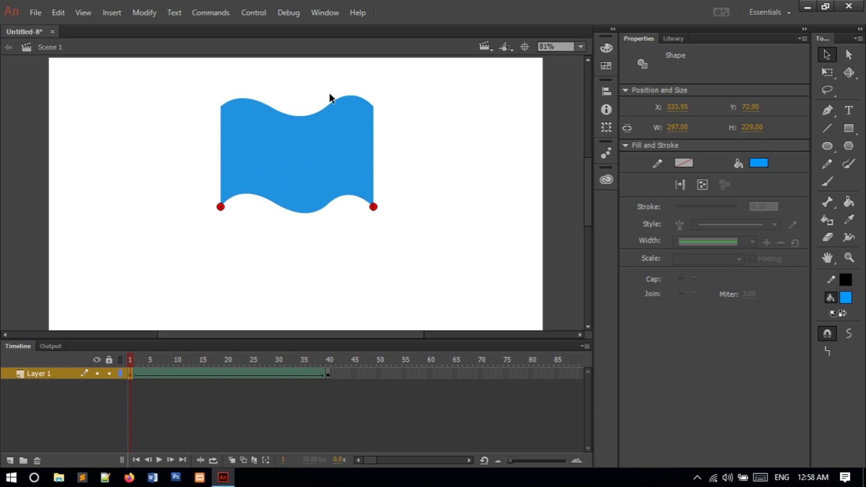
- Add two more shape hints on frame 1 and place them on the flag's upper-right and upper-left corners
{"action": "key", "text": "ctrl+shift+h"}
{"action": "mouse_move", "coordinate": [296, 155]}
{"action": "left_mouse_down"}
{"action": "mouse_move", "coordinate": [344, 117]}
{"action": "mouse_move", "coordinate": [373, 110]}
{"action": "left_mouse_up"}
{"action": "key", "text": "ctrl+shift+h"}
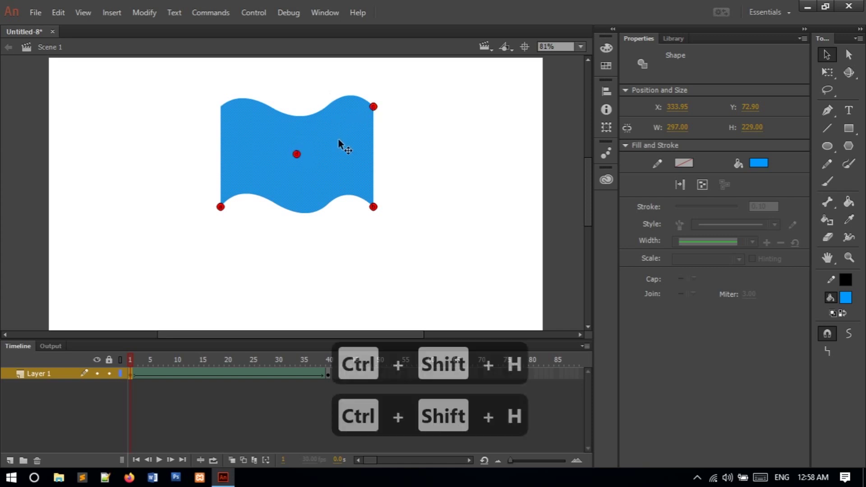
{"action": "left_click_drag", "start_coordinate": [296, 155], "coordinate": [217, 109]}
- Add shape hints on frame 1 at the left-hand wave crests of the flag's lower and upper edges
{"action": "key", "text": "ctrl+shift+h"}
{"action": "left_click_drag", "start_coordinate": [297, 155], "coordinate": [247, 195]}
{"action": "key", "text": "ctrl+shift+h"}
{"action": "mouse_move", "coordinate": [299, 156]}
{"action": "left_mouse_down"}
{"action": "mouse_move", "coordinate": [247, 100]}
{"action": "mouse_move", "coordinate": [243, 106]}
{"action": "left_mouse_up"}
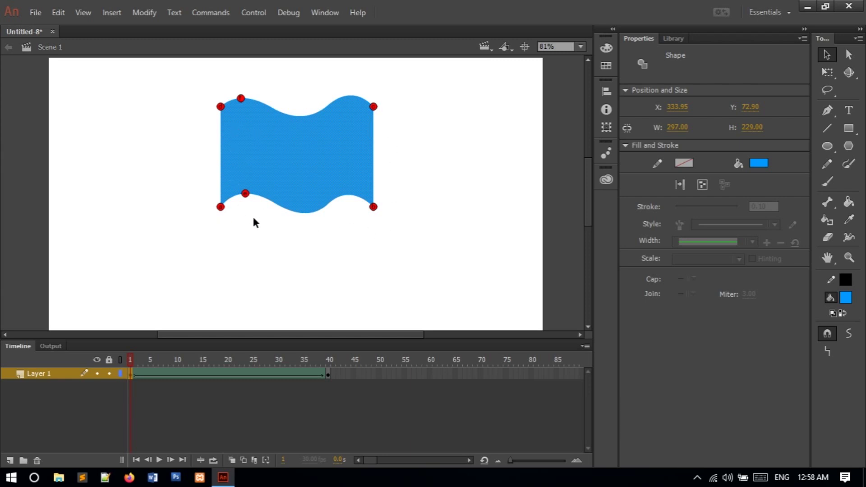
- On frame 40, place hints f and e on the right-hand wave crests of the flag's upper and lower edges
{"action": "left_click", "coordinate": [326, 373]}
{"action": "left_click", "coordinate": [336, 237]}
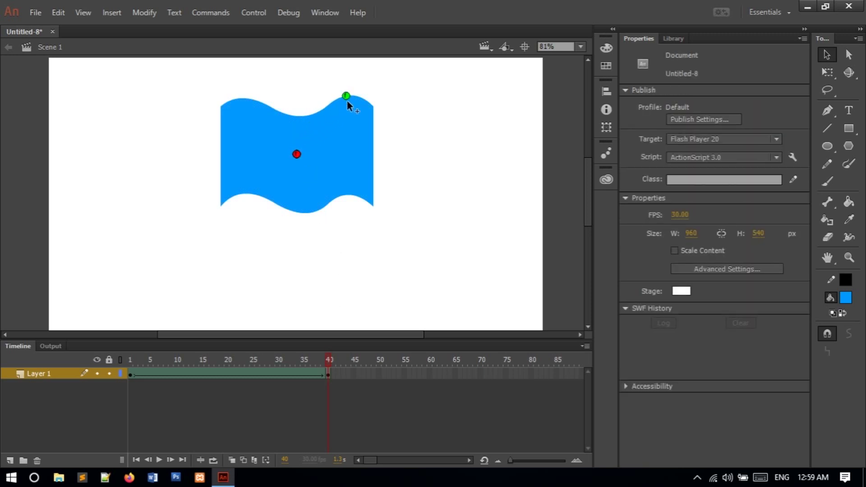
{"action": "left_click", "coordinate": [294, 153]}
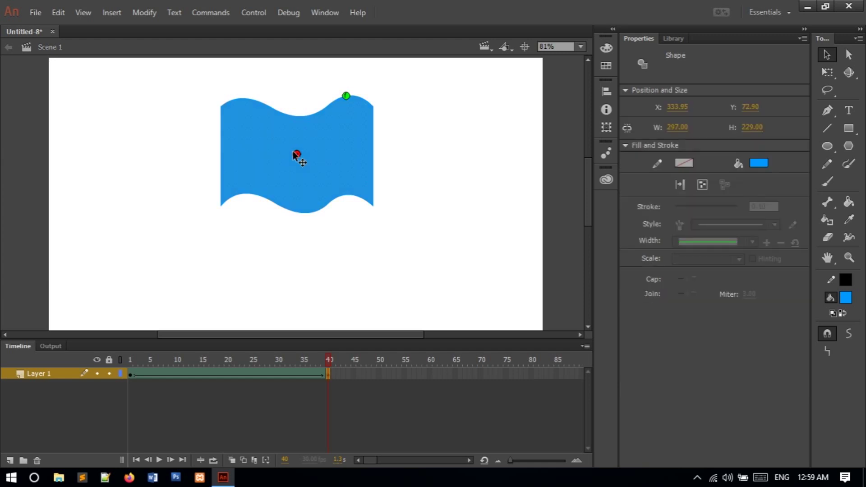
{"action": "left_click_drag", "start_coordinate": [297, 155], "coordinate": [346, 195]}
- Place hints d, c, b and a on frame 40 at the same flag corners they occupy on frame 1
{"action": "left_click_drag", "start_coordinate": [296, 155], "coordinate": [222, 107]}
{"action": "left_click_drag", "start_coordinate": [296, 154], "coordinate": [375, 108]}
{"action": "left_click_drag", "start_coordinate": [296, 154], "coordinate": [372, 206]}
{"action": "mouse_move", "coordinate": [296, 155]}
{"action": "left_mouse_down"}
{"action": "mouse_move", "coordinate": [229, 212]}
{"action": "mouse_move", "coordinate": [220, 207]}
{"action": "left_mouse_up"}
- Return to frame 1, test the movie to preview the waving flag, and close the preview
{"action": "left_click_drag", "start_coordinate": [329, 356], "coordinate": [30, 361]}
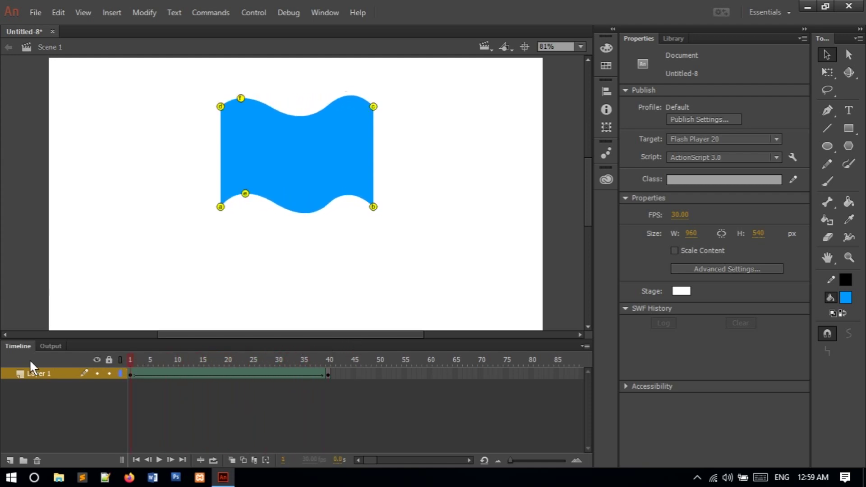
{"action": "key", "text": "ctrl+Return"}
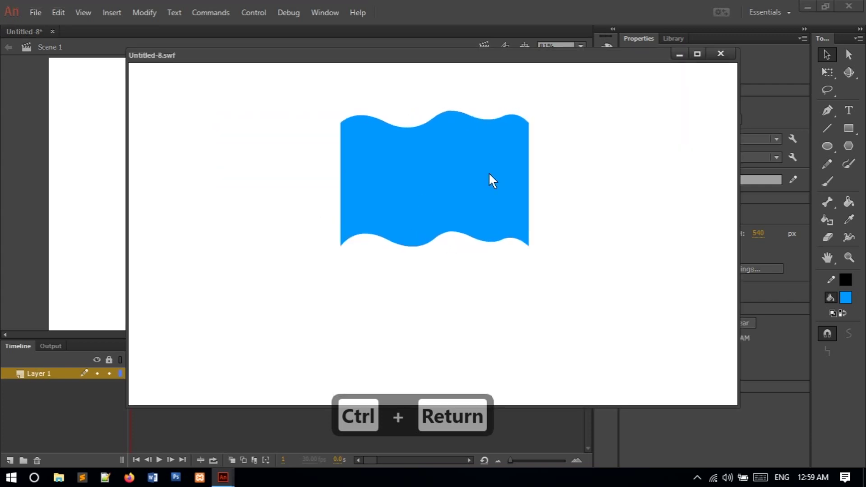
{"action": "left_click", "coordinate": [720, 54]}
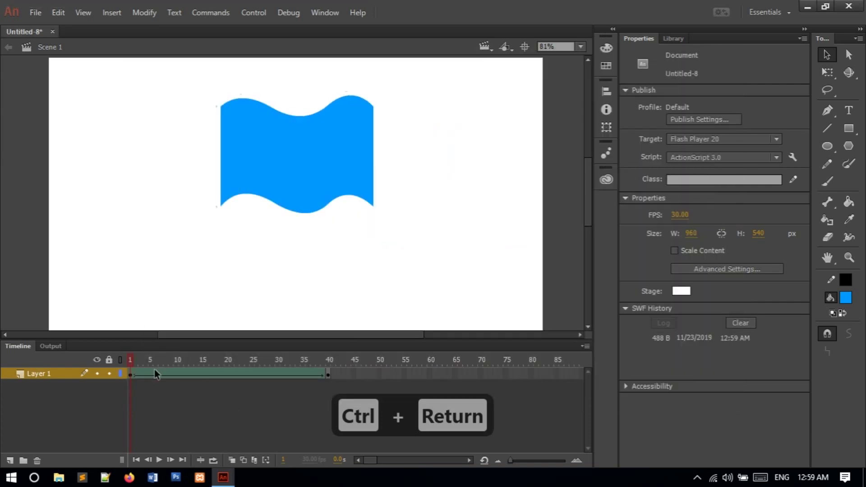
- Redisplay the shape hints on frame 1 by adding and removing a temporary hint, and show the matching hints on frame 40
{"action": "left_click", "coordinate": [131, 375]}
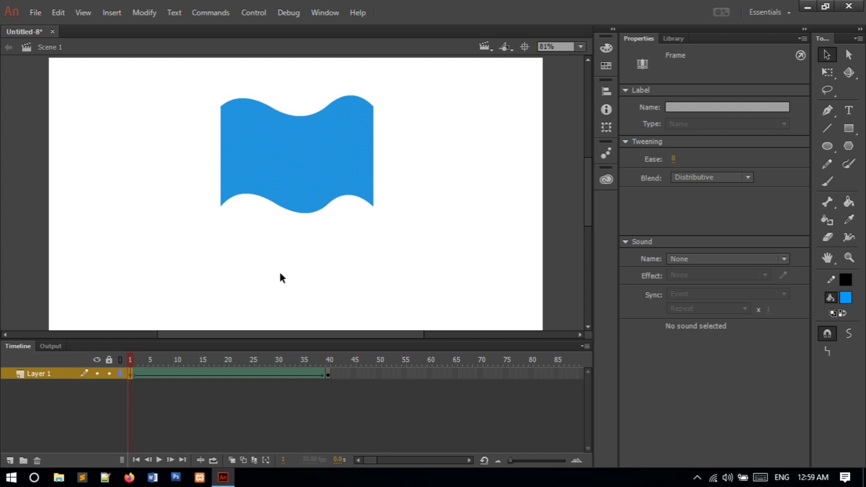
{"action": "key", "text": "ctrl+shift+h"}
{"action": "right_click", "coordinate": [297, 155]}
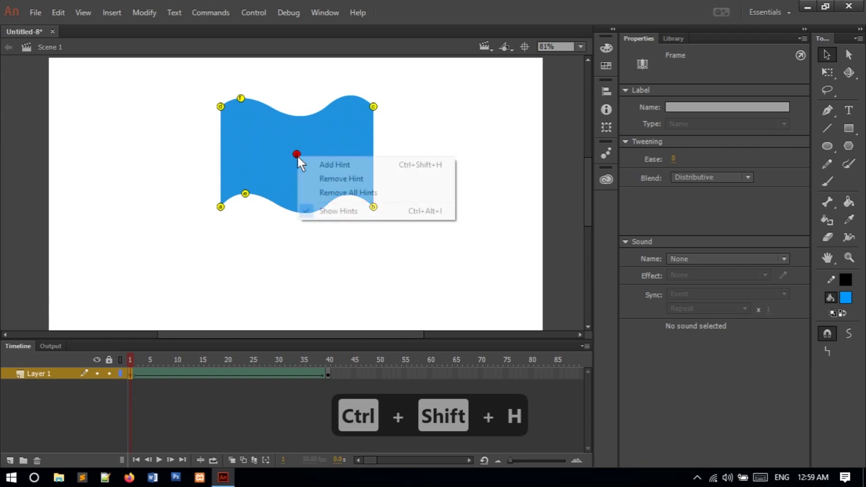
{"action": "left_click", "coordinate": [314, 179]}
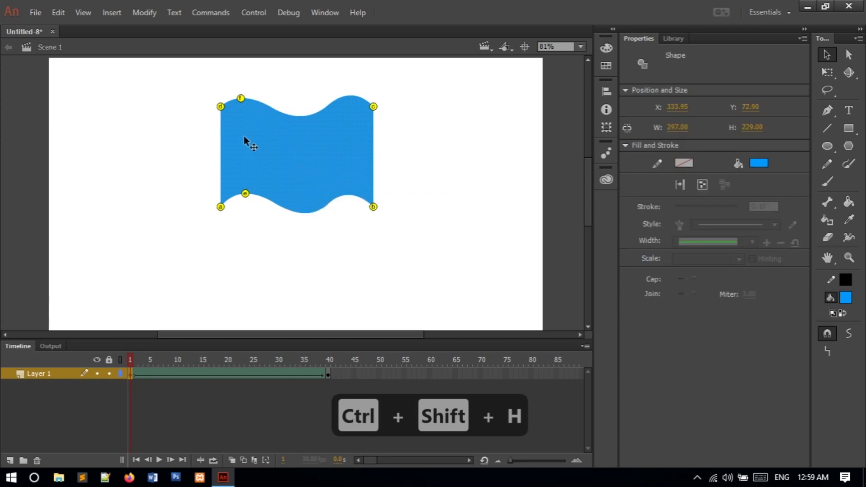
{"action": "left_click", "coordinate": [326, 372]}
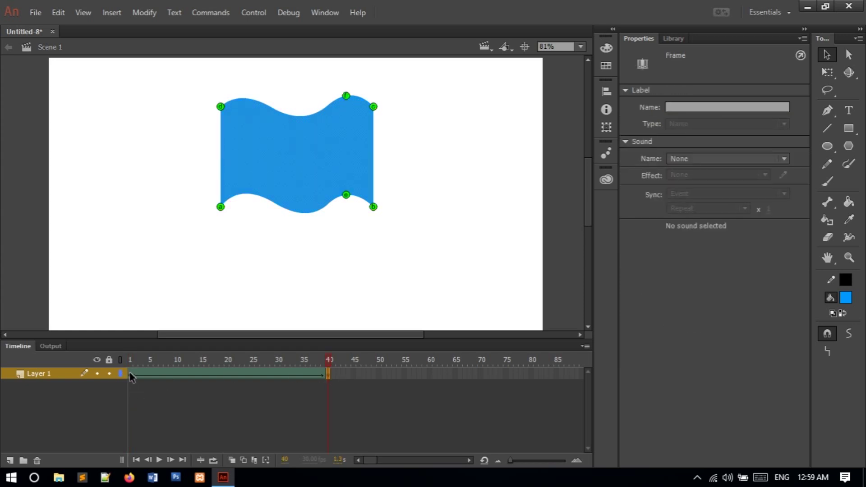
- Compare the flag's shape hints on frames 1 and 40 and scrub through the tween
{"action": "left_click", "coordinate": [131, 374]}
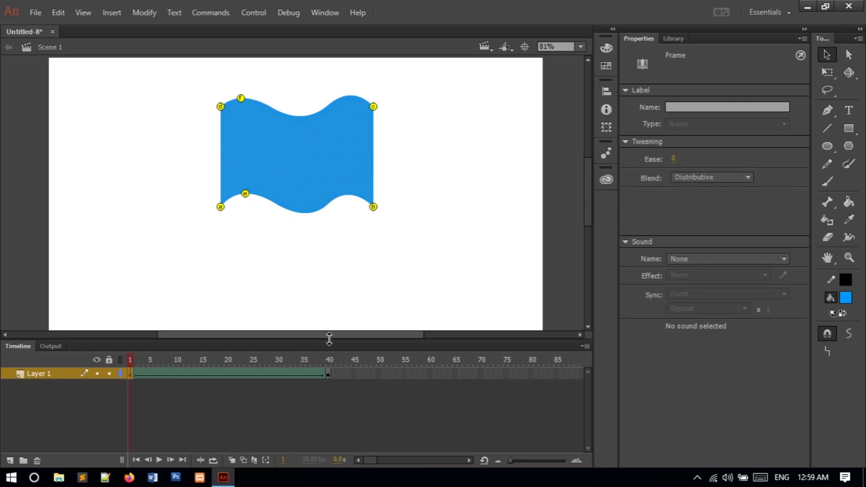
{"action": "left_click", "coordinate": [329, 375]}
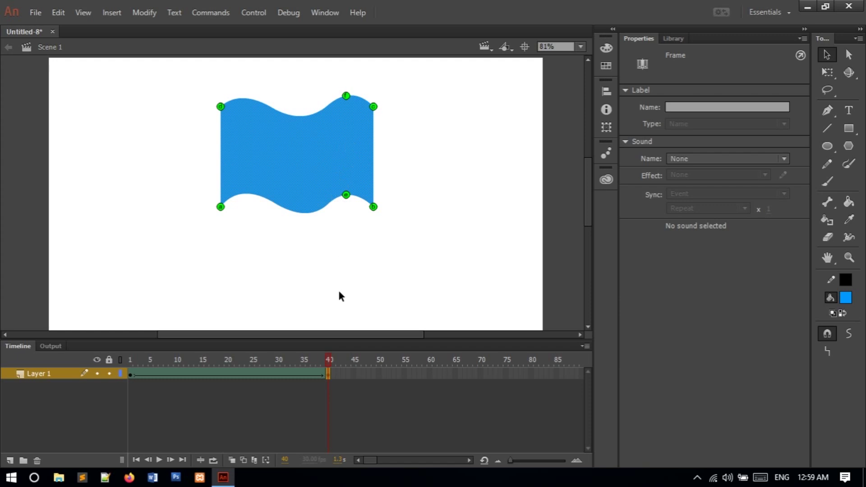
{"action": "left_click_drag", "start_coordinate": [325, 357], "coordinate": [353, 341]}
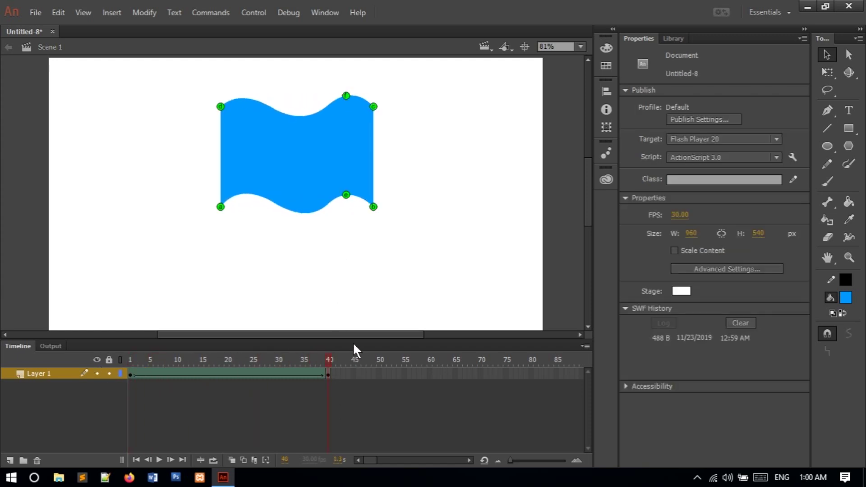
- Add a layer and draw a strokeless blue rectangle, about 306 by 306 px, covering the flag except for its right edge
{"action": "left_click", "coordinate": [9, 460]}
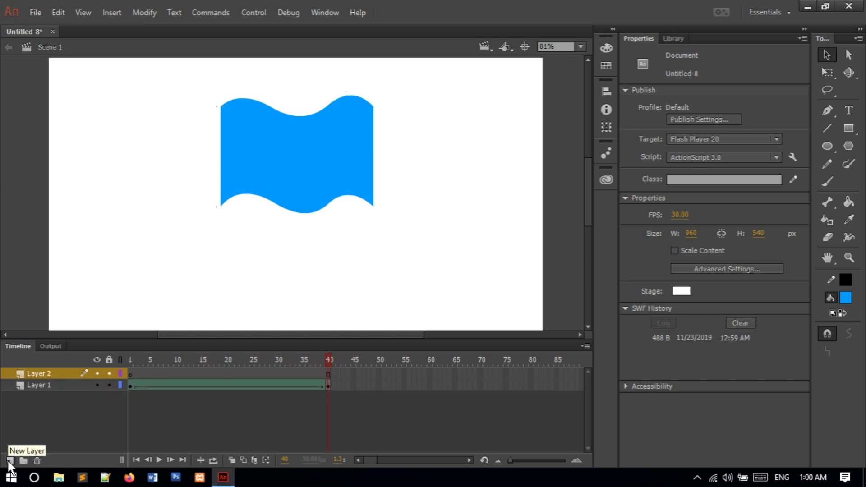
{"action": "left_click", "coordinate": [849, 128]}
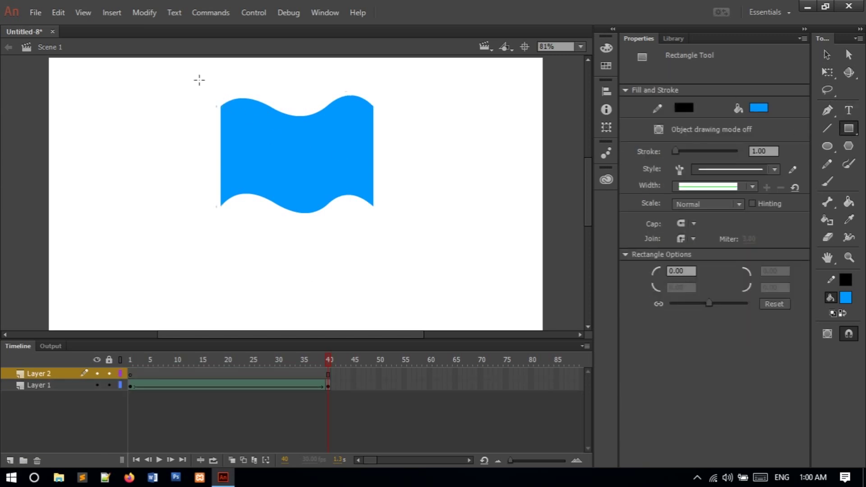
{"action": "left_click_drag", "start_coordinate": [203, 77], "coordinate": [346, 232]}
{"action": "key", "text": "ctrl+z"}
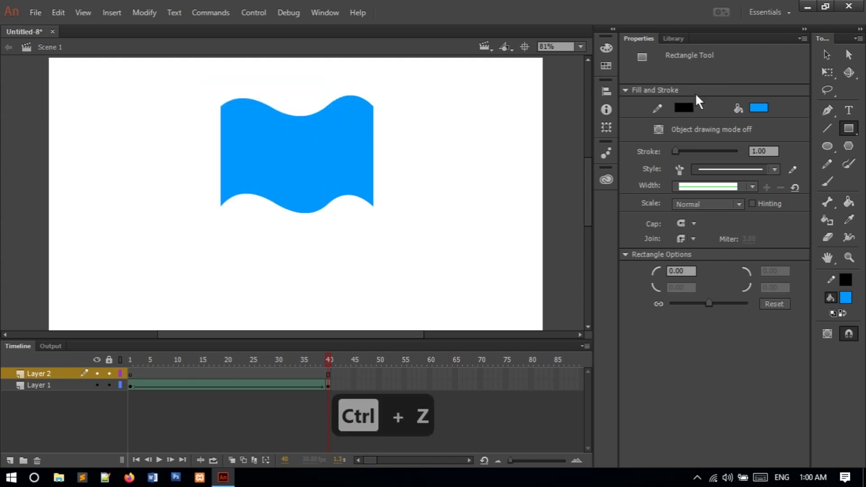
{"action": "left_click", "coordinate": [685, 110]}
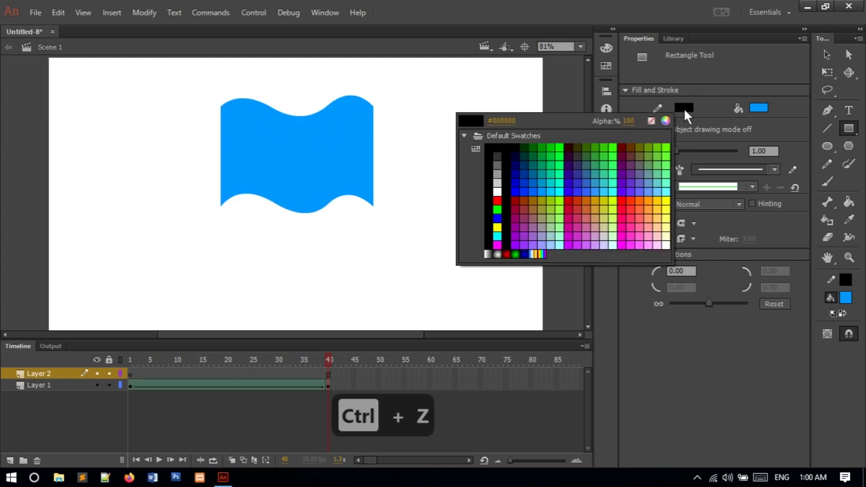
{"action": "left_click", "coordinate": [651, 119]}
{"action": "left_click_drag", "start_coordinate": [204, 79], "coordinate": [362, 236]}
- Lock Layer 1, show Layer 2 as an outline, and bend the rectangle's right edge into a gentle vertical wave
{"action": "left_click", "coordinate": [109, 385]}
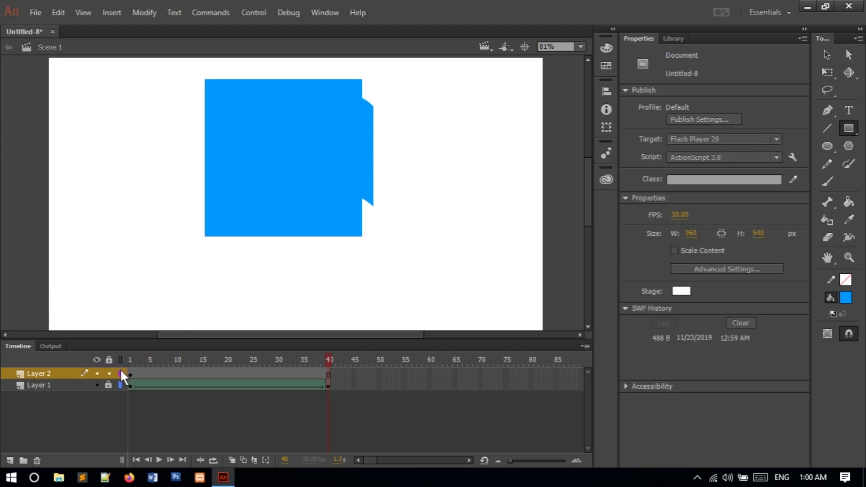
{"action": "key", "text": "v"}
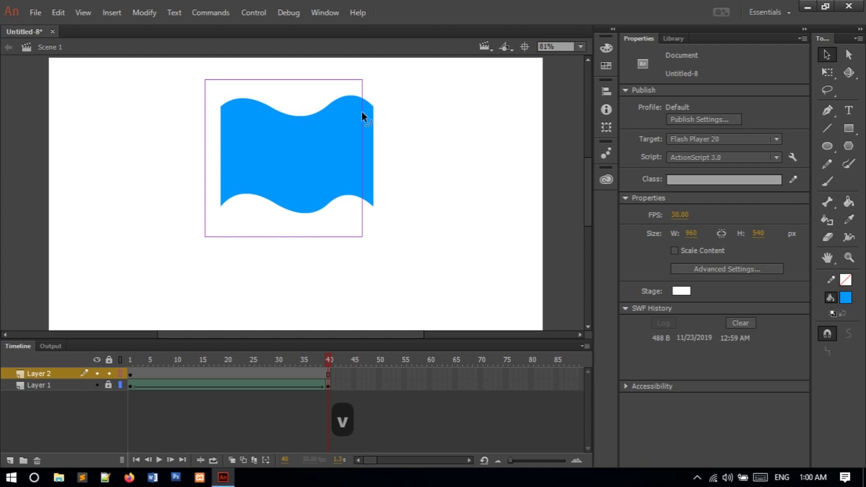
{"action": "left_click_drag", "start_coordinate": [361, 112], "coordinate": [354, 112]}
{"action": "left_click_drag", "start_coordinate": [356, 139], "coordinate": [363, 149]}
{"action": "left_click_drag", "start_coordinate": [361, 187], "coordinate": [352, 195]}
{"action": "left_click_drag", "start_coordinate": [360, 93], "coordinate": [368, 97]}
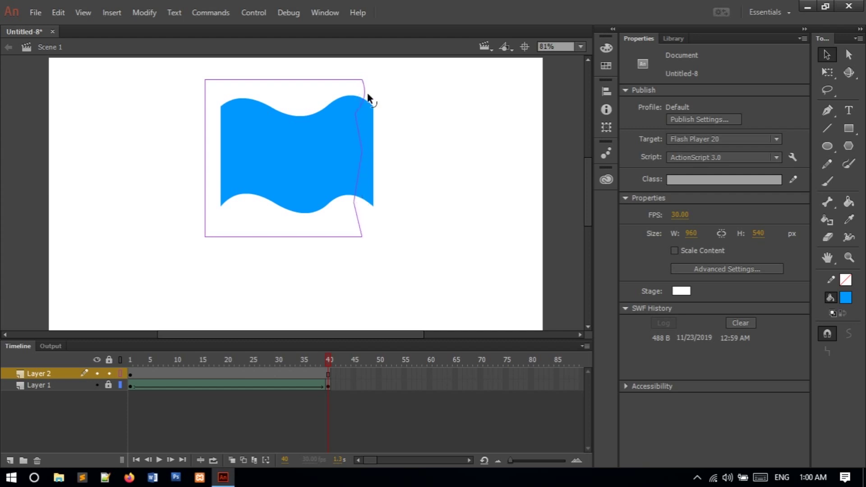
{"action": "key", "text": "ctrl+z"}
{"action": "left_click_drag", "start_coordinate": [354, 199], "coordinate": [360, 205]}
{"action": "left_click_drag", "start_coordinate": [351, 141], "coordinate": [354, 144]}
{"action": "left_click_drag", "start_coordinate": [367, 199], "coordinate": [362, 184]}
- Insert a keyframe at frame 40 of Layer 2 and create a shape tween between its two keyframes
{"action": "right_click", "coordinate": [326, 370]}
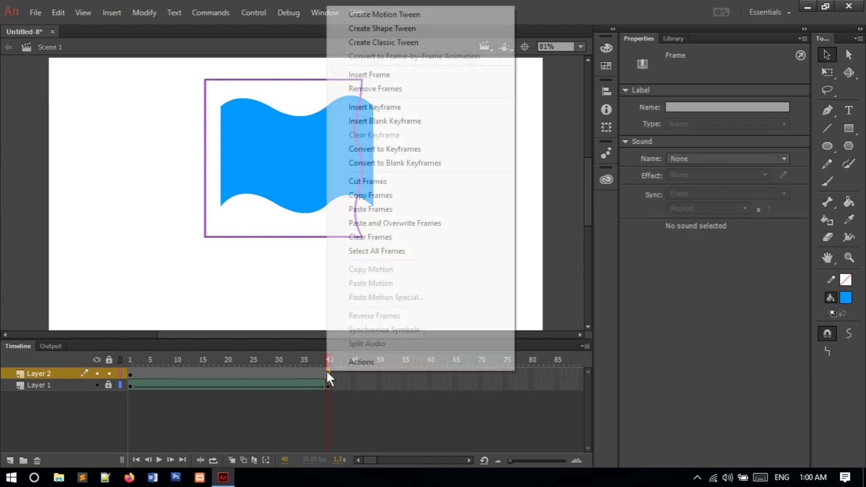
{"action": "left_click", "coordinate": [378, 109]}
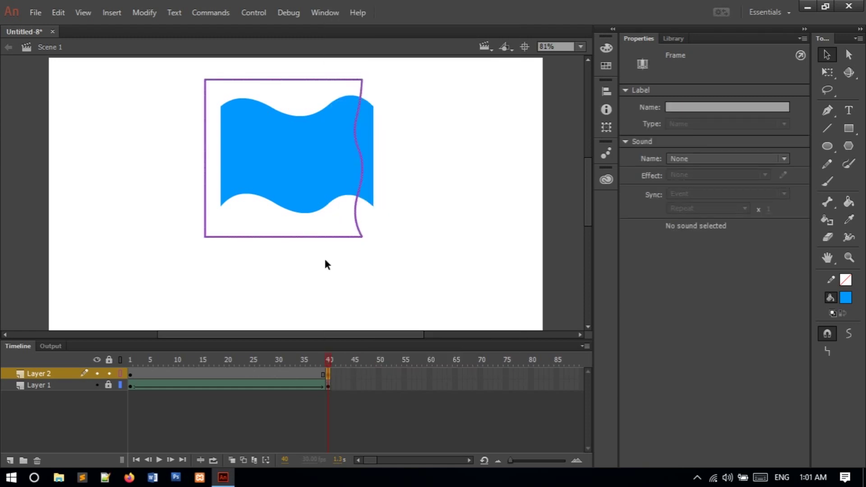
{"action": "right_click", "coordinate": [277, 369]}
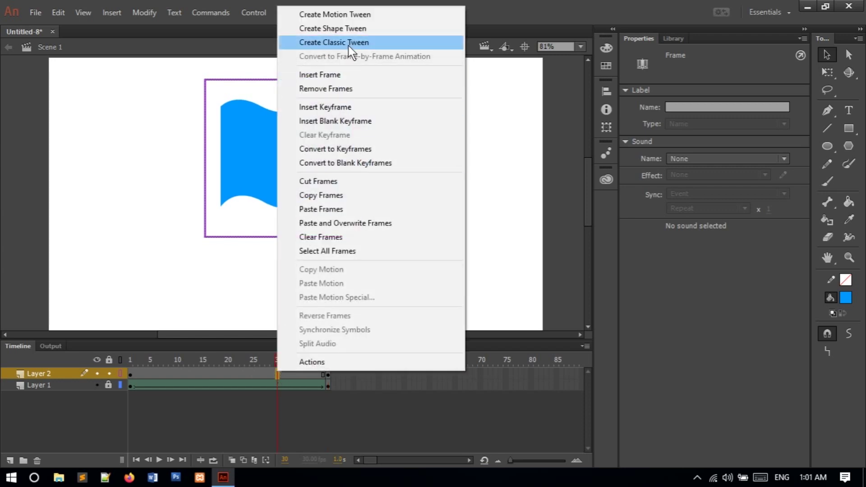
{"action": "left_click", "coordinate": [352, 29]}
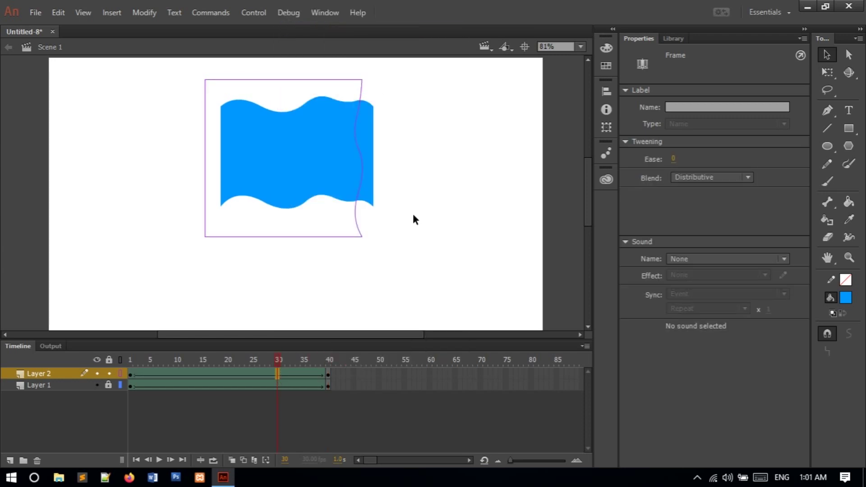
- With Layer 1 hidden and Layer 2 shown filled, add shape hints a and b at the shape's top corners on frame 1
{"action": "left_click", "coordinate": [121, 374]}
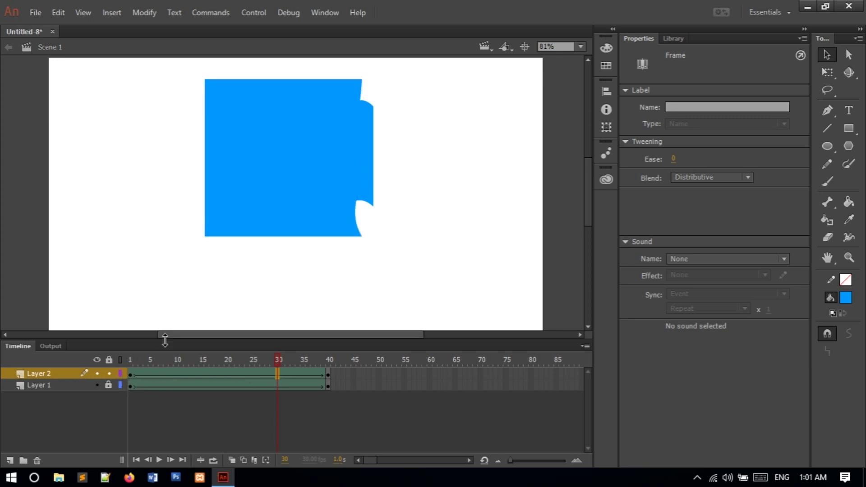
{"action": "left_click", "coordinate": [98, 385]}
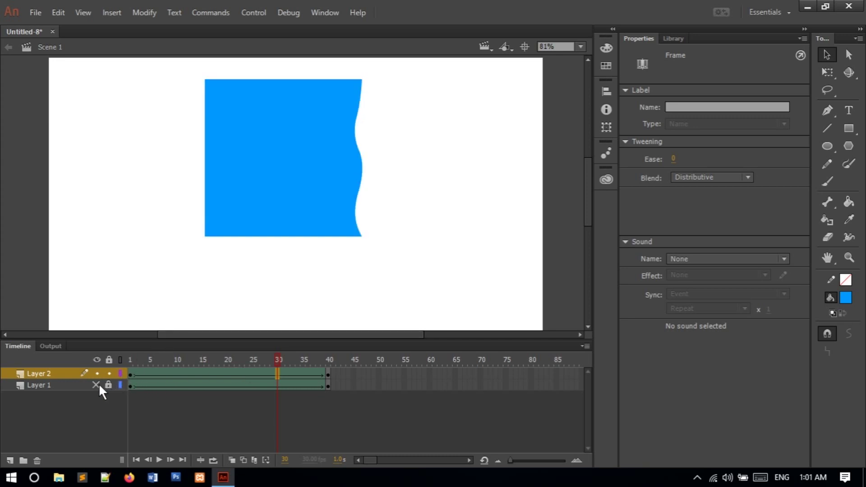
{"action": "left_click", "coordinate": [129, 373]}
{"action": "key", "text": "ctrl+shift+h"}
{"action": "left_click_drag", "start_coordinate": [283, 158], "coordinate": [204, 80]}
{"action": "key", "text": "ctrl+shift+h"}
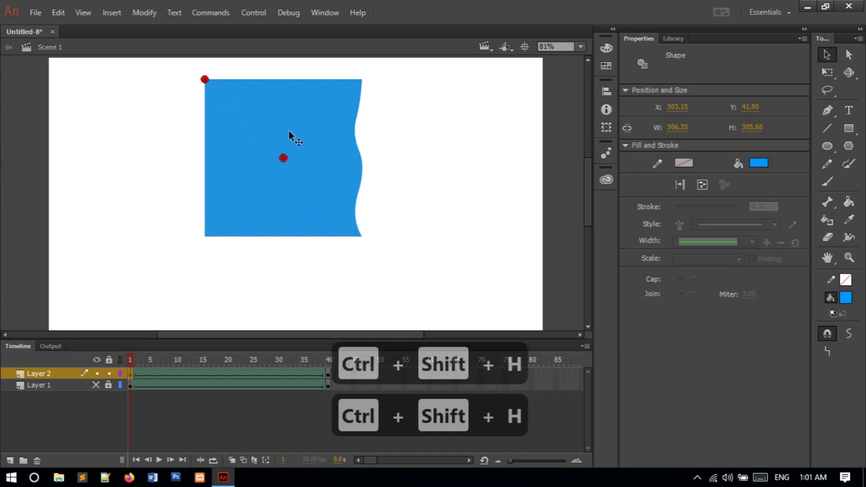
{"action": "left_click_drag", "start_coordinate": [364, 79], "coordinate": [364, 80]}
- On frame 1, add hints c and d at the shape's lower-right and lower-left corners and hint e high on the wavy edge
{"action": "key", "text": "ctrl+shift+h"}
{"action": "left_click_drag", "start_coordinate": [367, 233], "coordinate": [367, 234]}
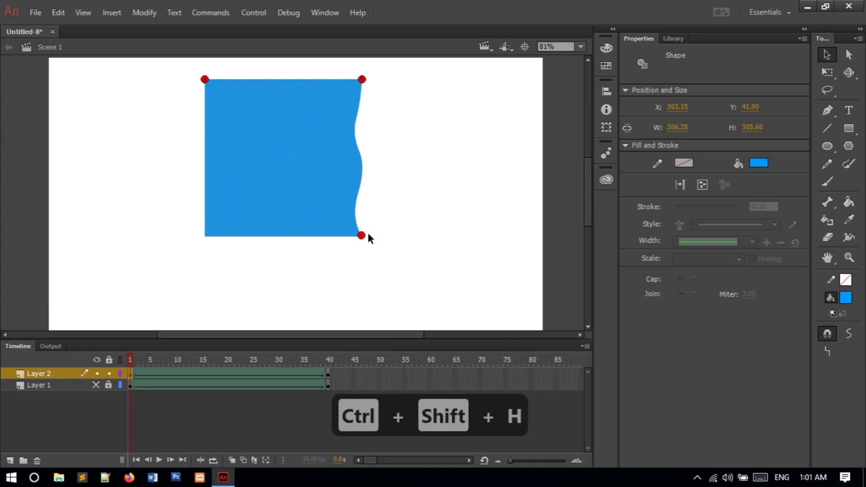
{"action": "key", "text": "ctrl+shift+h"}
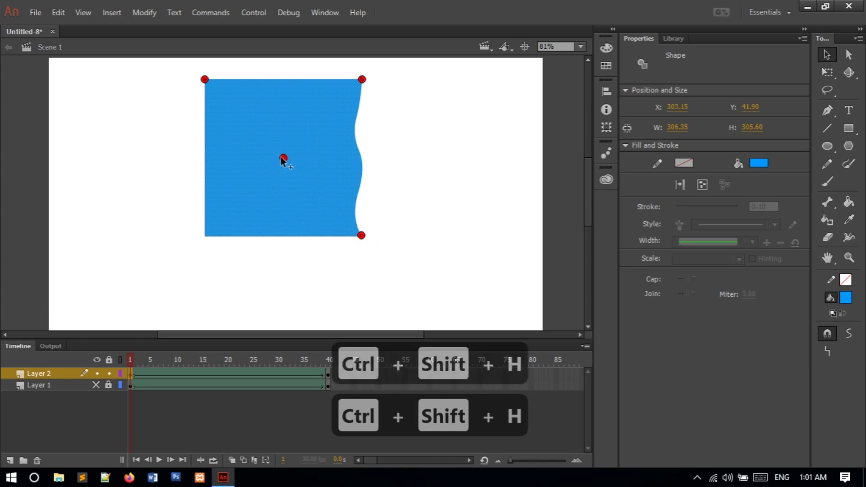
{"action": "left_click_drag", "start_coordinate": [284, 160], "coordinate": [205, 238]}
{"action": "key", "text": "ctrl+shift+h"}
{"action": "left_click_drag", "start_coordinate": [284, 158], "coordinate": [359, 106]}
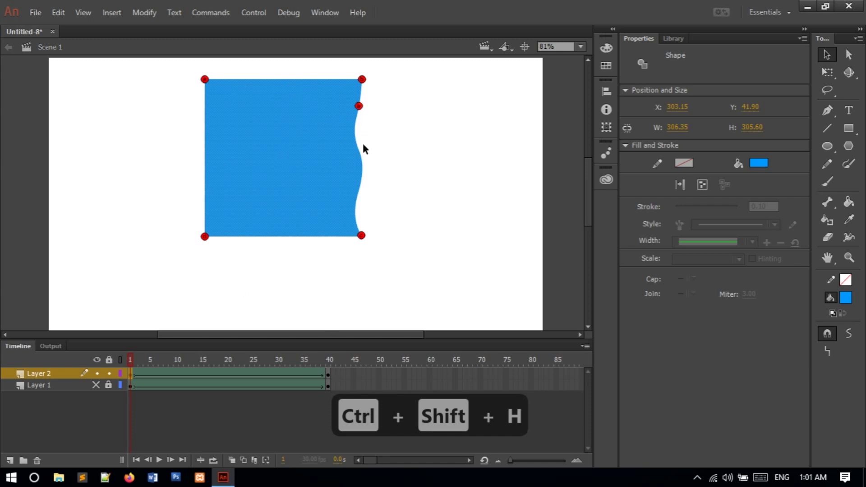
- On frame 40, place hint e low on the wavy edge and check the hint positions against frame 1
{"action": "left_click", "coordinate": [329, 374]}
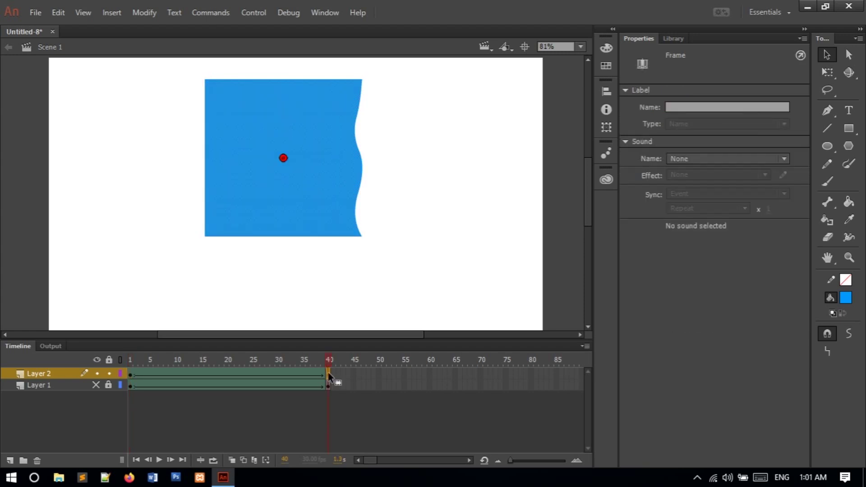
{"action": "left_click_drag", "start_coordinate": [283, 157], "coordinate": [355, 209]}
{"action": "left_click_drag", "start_coordinate": [283, 158], "coordinate": [205, 80]}
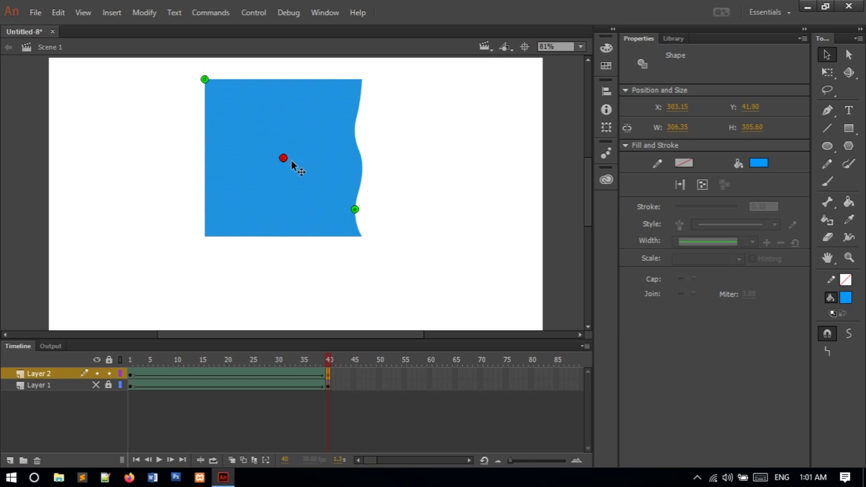
{"action": "left_click", "coordinate": [130, 373]}
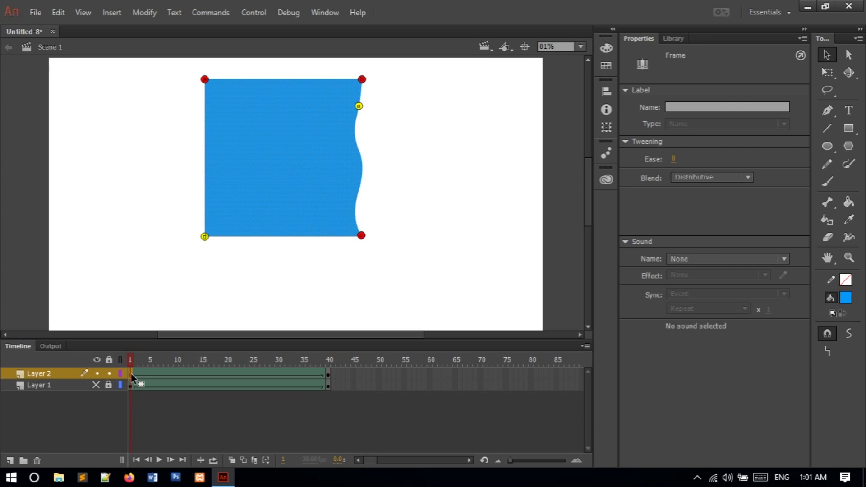
{"action": "left_click", "coordinate": [329, 373]}
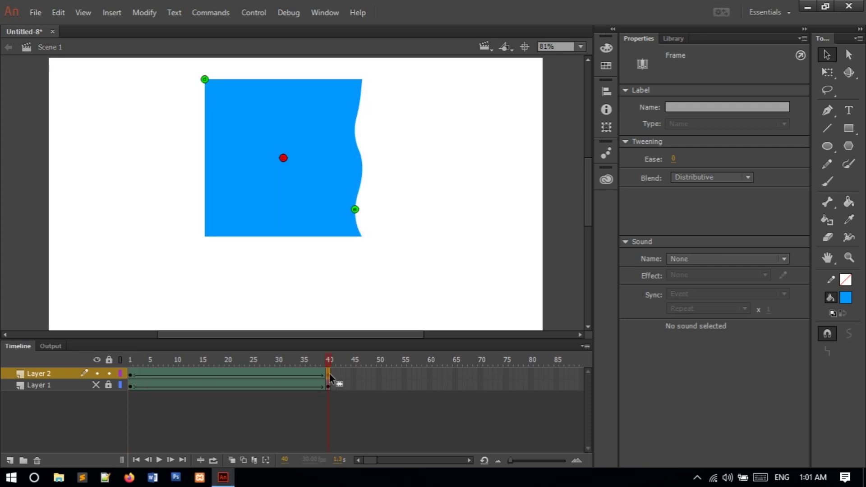
- Place hints d, c, b and a on frame 40 at the same corners as on frame 1, and scrub back to the start
{"action": "left_click_drag", "start_coordinate": [204, 81], "coordinate": [203, 237]}
{"action": "left_click_drag", "start_coordinate": [284, 161], "coordinate": [357, 219]}
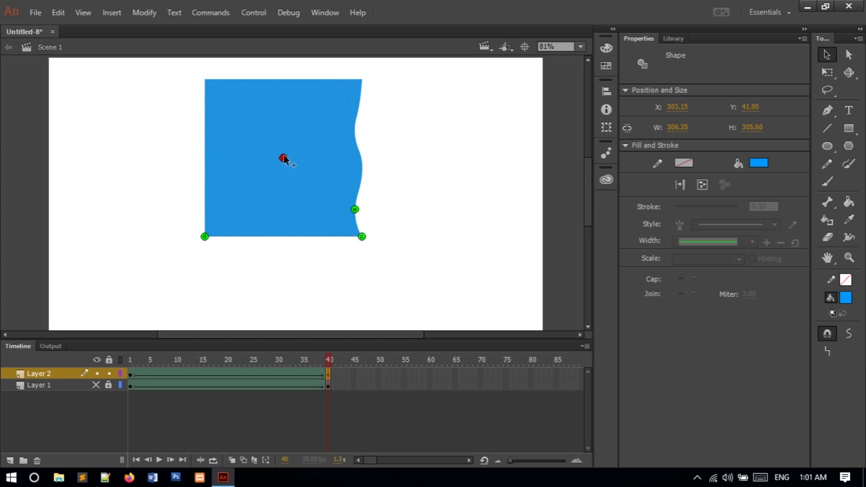
{"action": "left_click_drag", "start_coordinate": [284, 158], "coordinate": [362, 80]}
{"action": "left_click_drag", "start_coordinate": [284, 159], "coordinate": [204, 79]}
{"action": "left_click_drag", "start_coordinate": [326, 359], "coordinate": [69, 350]}
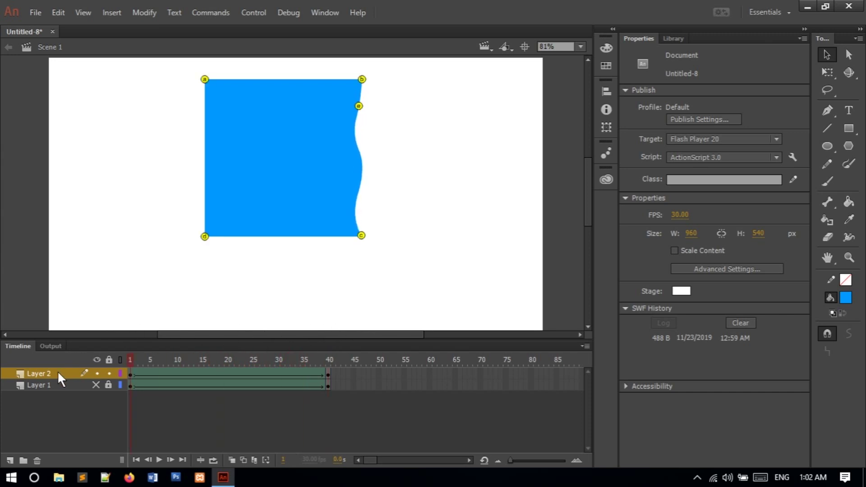
- Show Layer 1 again and turn Layer 2 into a mask over it
{"action": "left_click", "coordinate": [96, 386]}
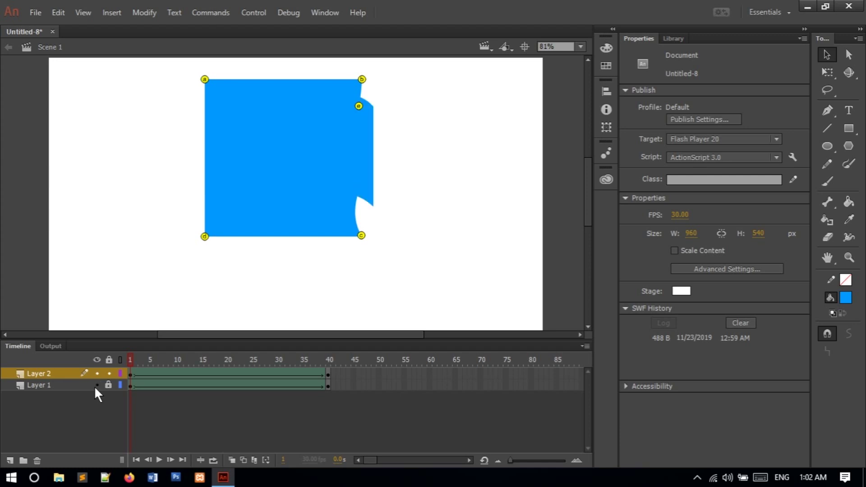
{"action": "right_click", "coordinate": [60, 374]}
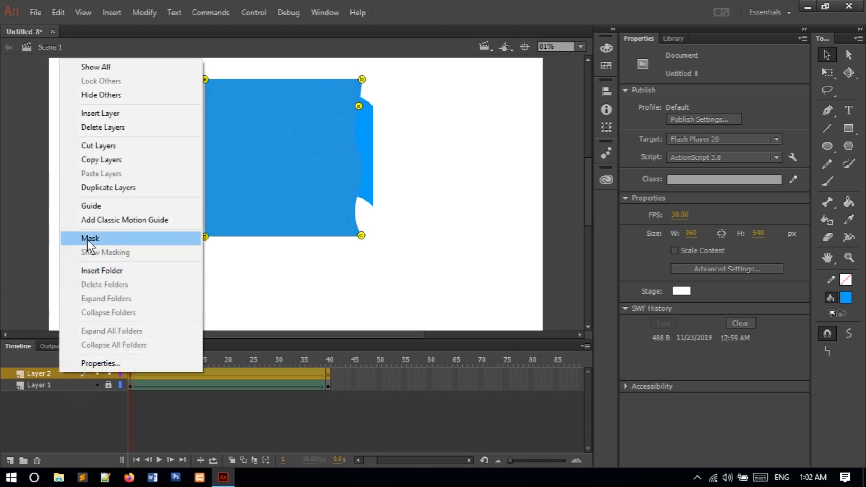
{"action": "left_click", "coordinate": [88, 239]}
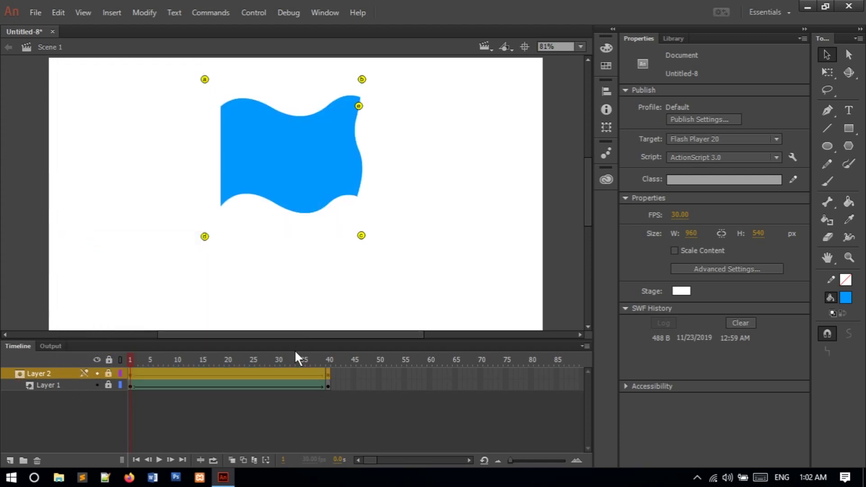
- Scrub through the masked animation, test the movie to preview the flag, and close the preview
{"action": "left_click_drag", "start_coordinate": [293, 358], "coordinate": [34, 353]}
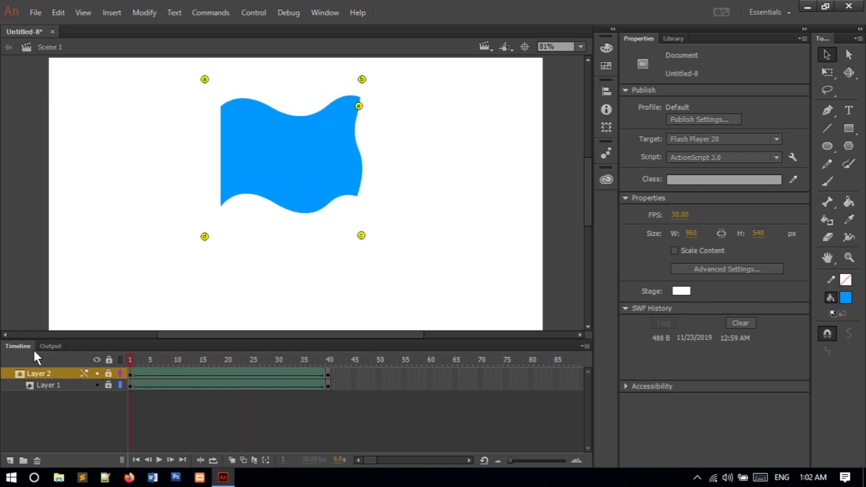
{"action": "key", "text": "ctrl+Return"}
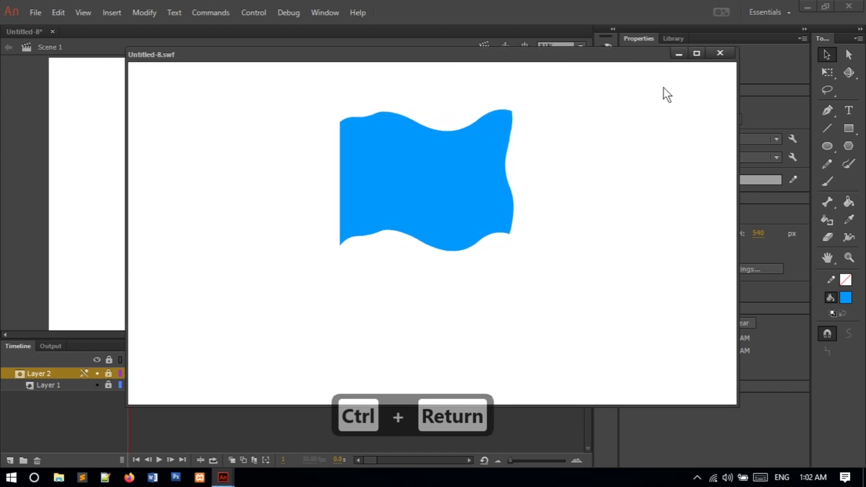
{"action": "left_click", "coordinate": [720, 53]}
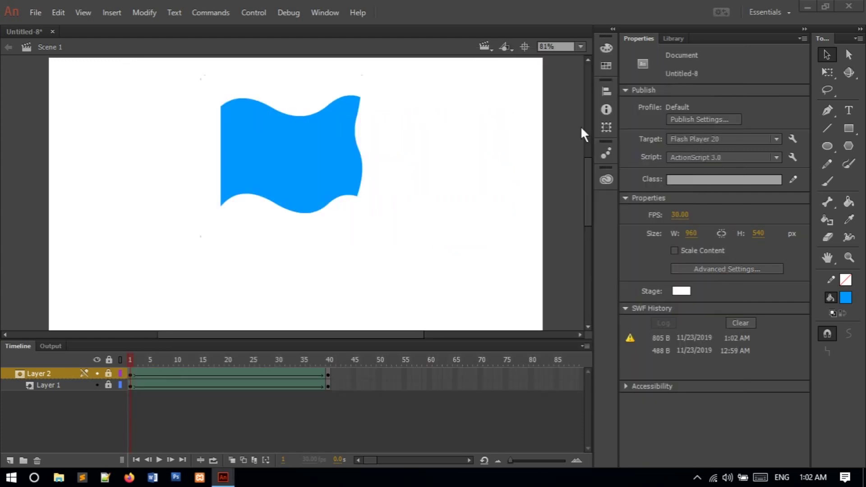
- Add a layer and draw a tall, narrow #666666 rectangle without a stroke along the flag's left edge as a pole
{"action": "left_click", "coordinate": [9, 458]}
{"action": "left_click", "coordinate": [847, 129]}
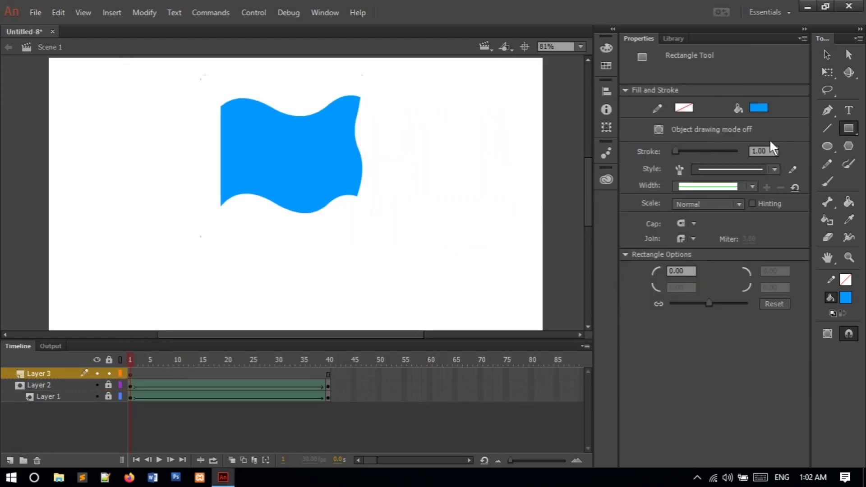
{"action": "left_click", "coordinate": [756, 109]}
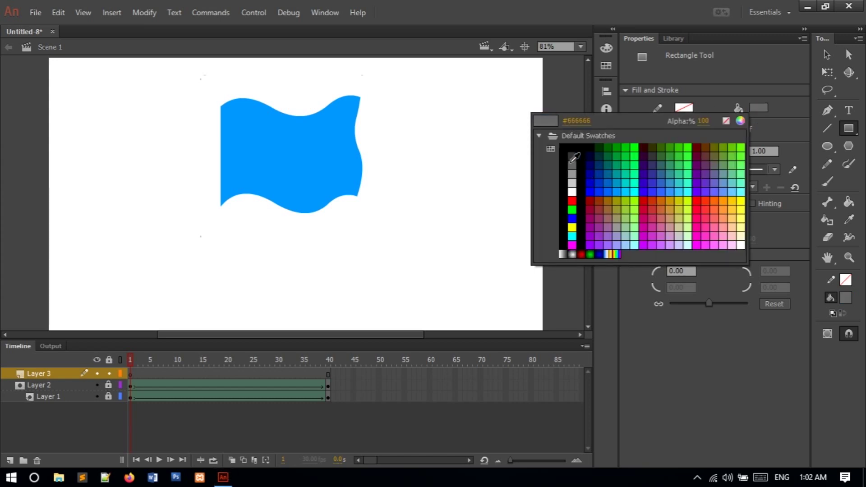
{"action": "left_click", "coordinate": [571, 158]}
{"action": "left_click_drag", "start_coordinate": [212, 80], "coordinate": [223, 334]}
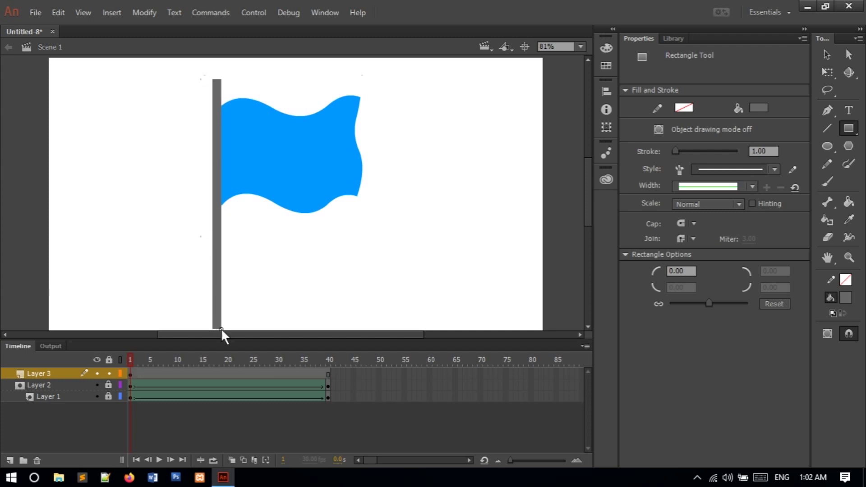
- Select the grey pole and nudge it straight down to Y 76.90 so its top sits near the flag's upper edge
{"action": "key", "text": "v"}
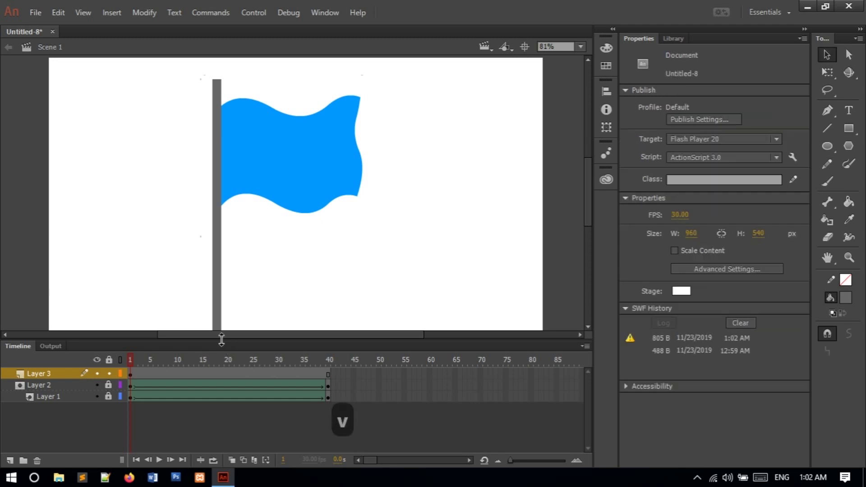
{"action": "left_click", "coordinate": [218, 314]}
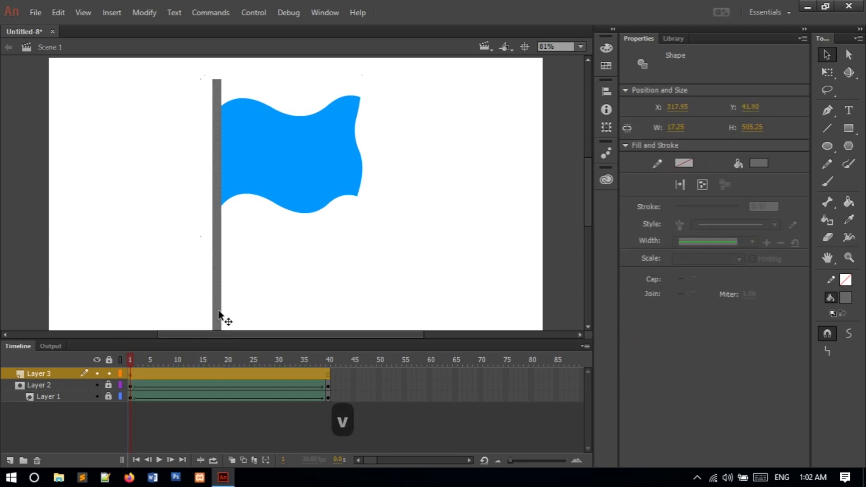
{"action": "key", "text": "Down"}
{"action": "key", "text": "Down"}
{"action": "key", "text": "Down"}
{"action": "key", "text": "Down"}
{"action": "key", "text": "Down"}
{"action": "key", "text": "Down"}
{"action": "key", "text": "Down"}
{"action": "key", "text": "Down"}
{"action": "key", "text": "Down"}
{"action": "key", "text": "Down"}
{"action": "key", "text": "Down"}
{"action": "key", "text": "Down"}
{"action": "key", "text": "Down"}
{"action": "key", "text": "Down"}
{"action": "key", "text": "Down"}
{"action": "key", "text": "Down"}
{"action": "key", "text": "Down"}
{"action": "key", "text": "Down"}
{"action": "key", "text": "Down"}
{"action": "key", "text": "Down"}
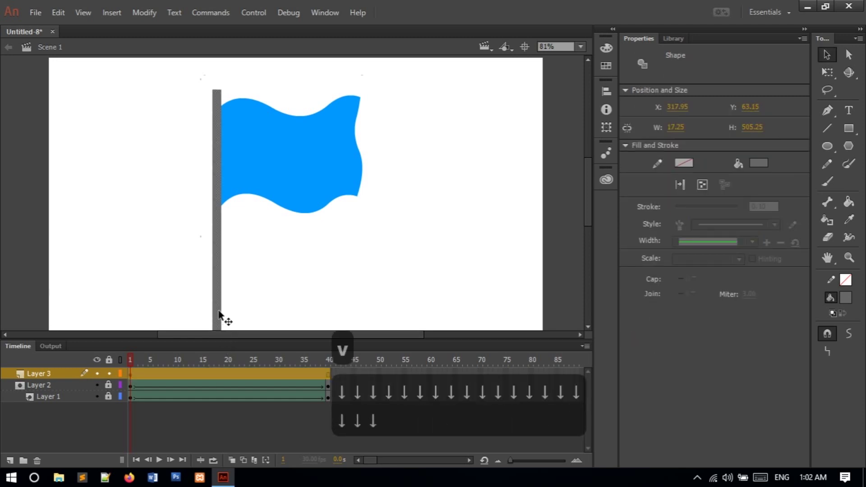
{"action": "key", "text": "Down"}
{"action": "key", "text": "Down"}
- Test the movie to preview the waving flag on its pole, close the preview, deselect the pole and test the movie again
{"action": "key", "text": "ctrl+Return"}
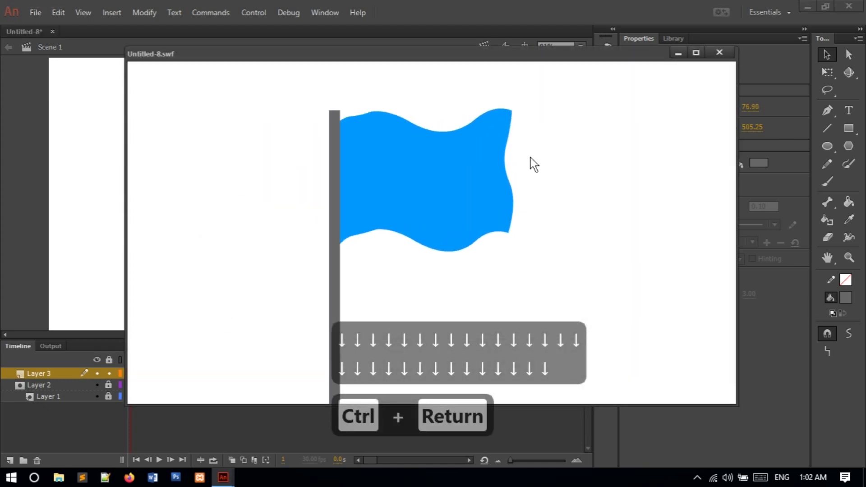
{"action": "left_click", "coordinate": [718, 53]}
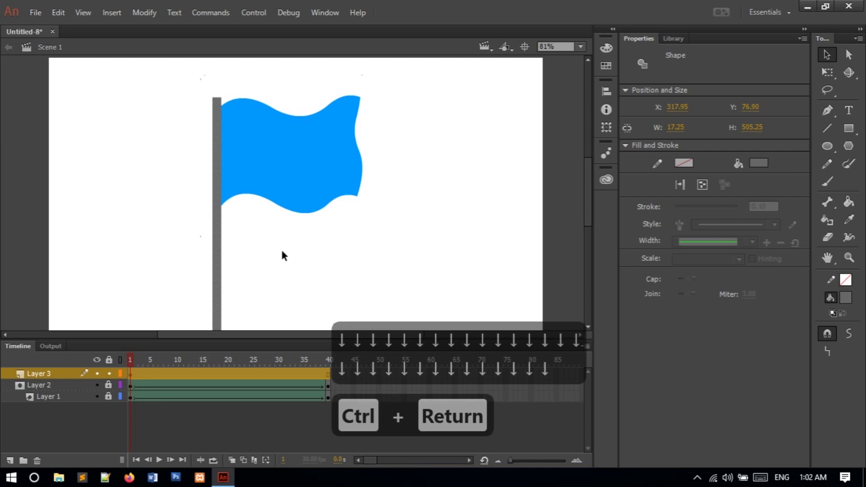
{"action": "left_click", "coordinate": [137, 431]}
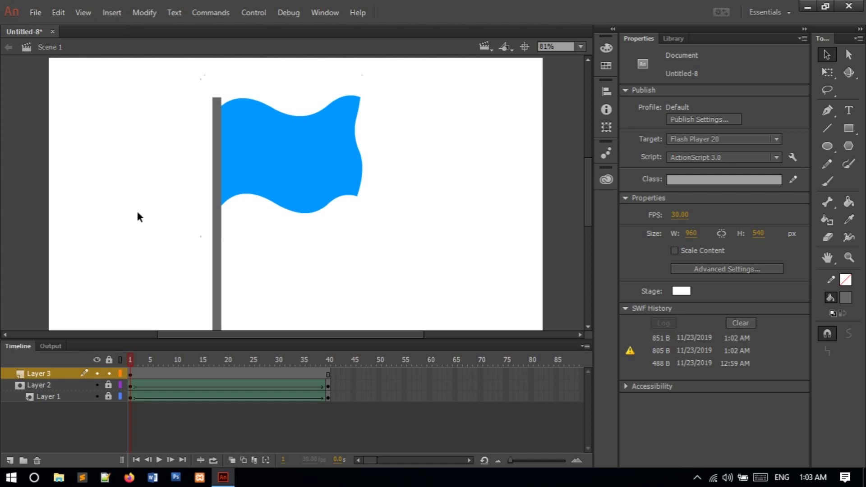
{"action": "key", "text": "ctrl+Return"}
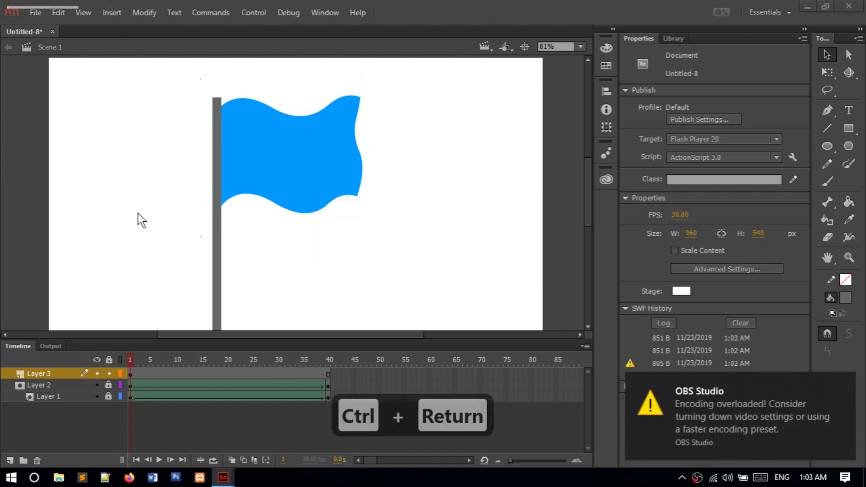